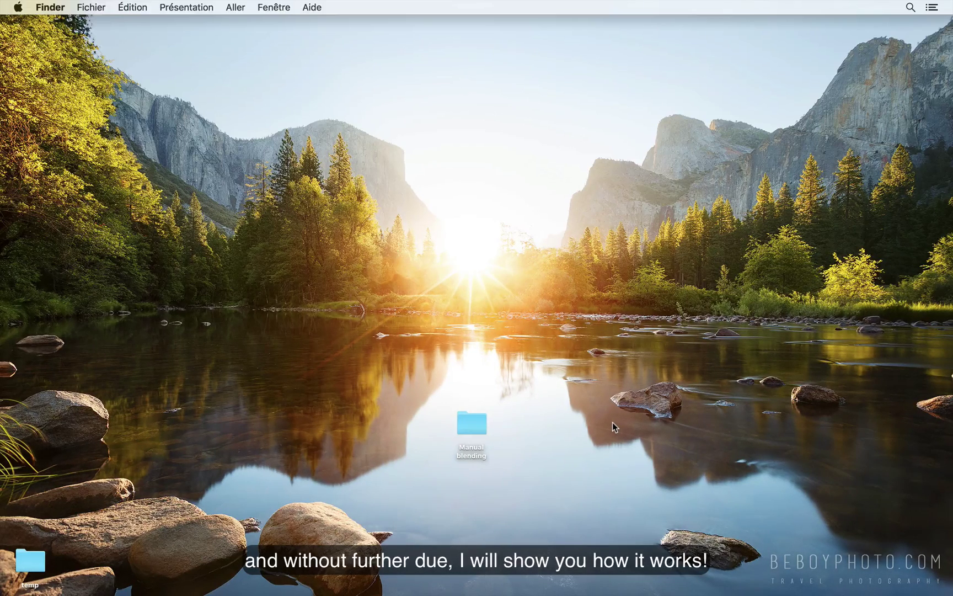
Open the Manual blending folder and preview the exposures _MG_A0315.tif to _MG_A0319.tif at large size, comparing sky and foreground brightness.
double_click(470, 424)
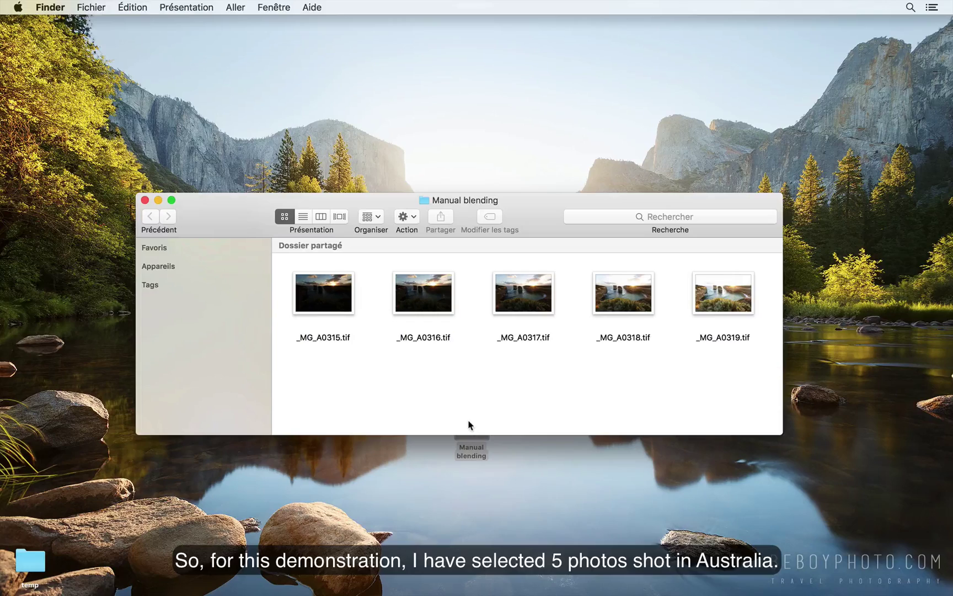
click(335, 313)
key(space)
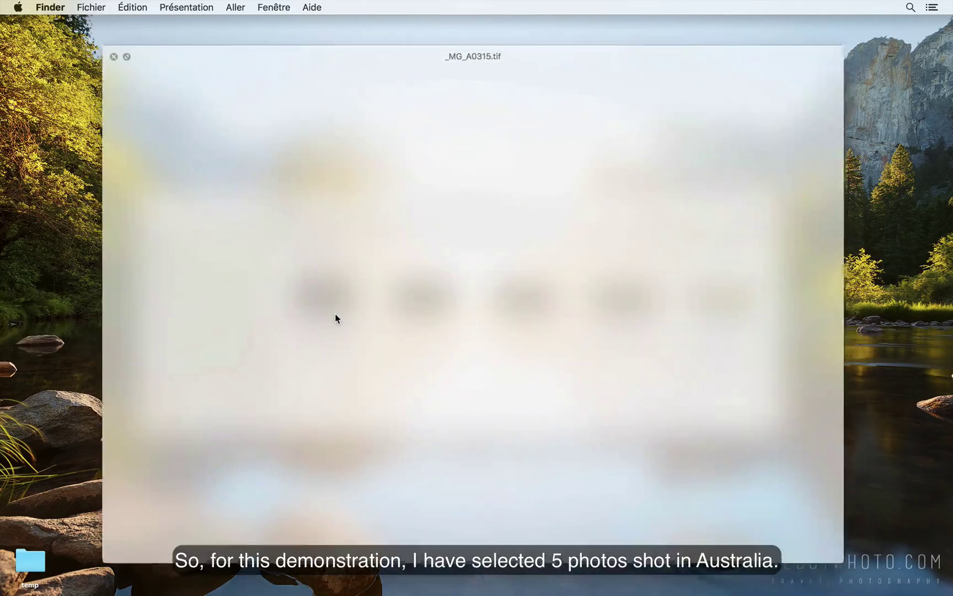
key(Right)
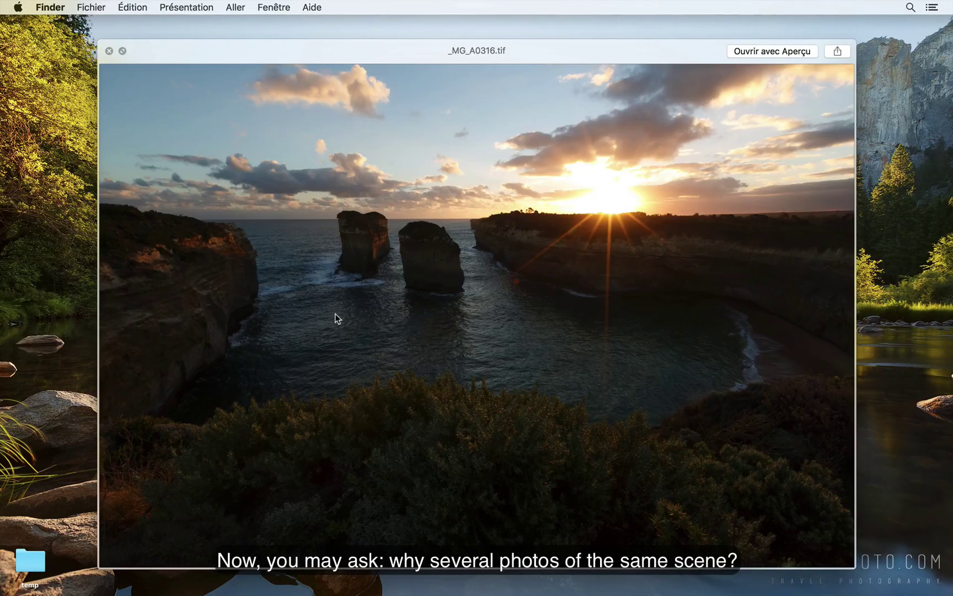
key(Right)
key(Right)
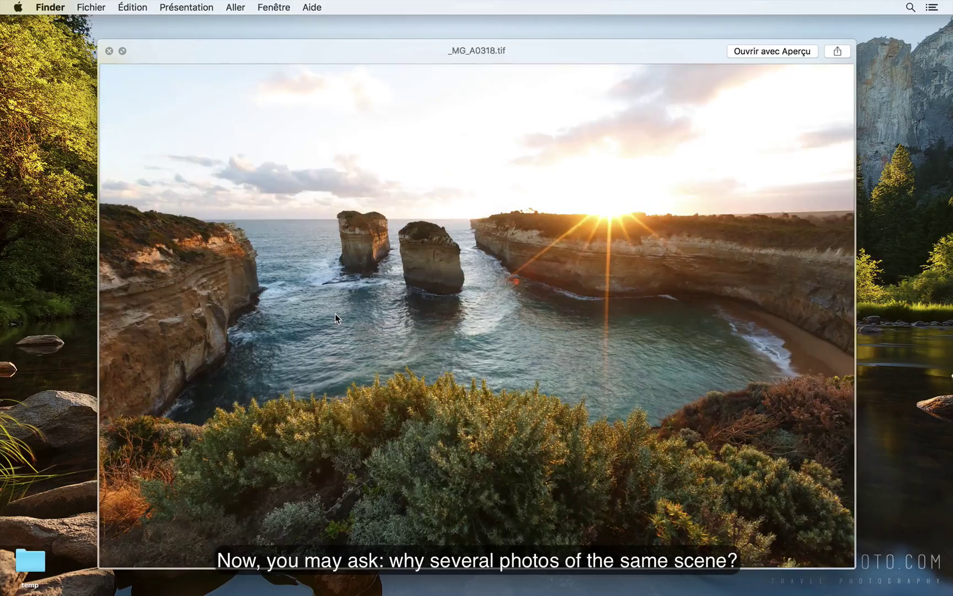
key(Right)
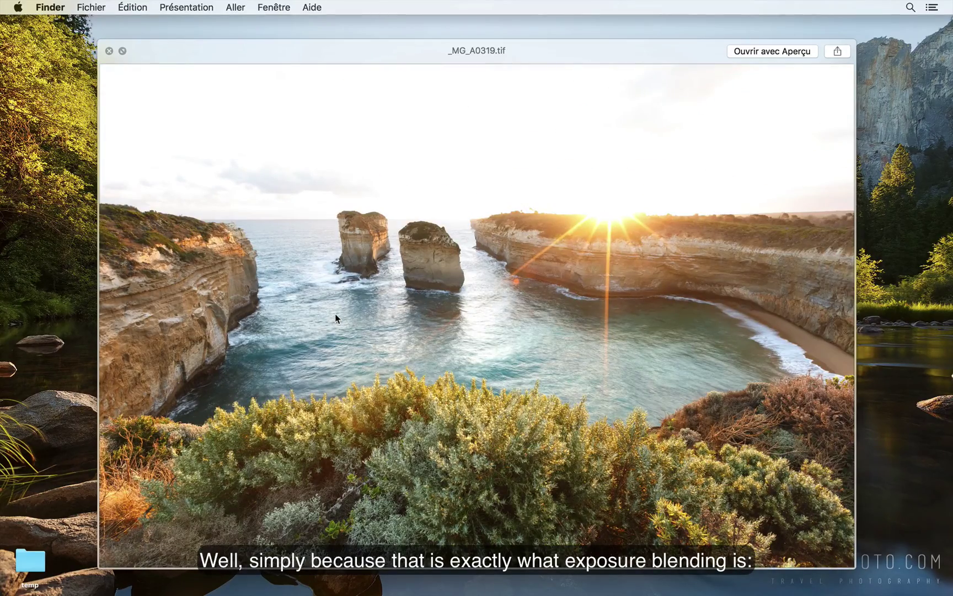
key(Left)
key(Left)
key(Left)
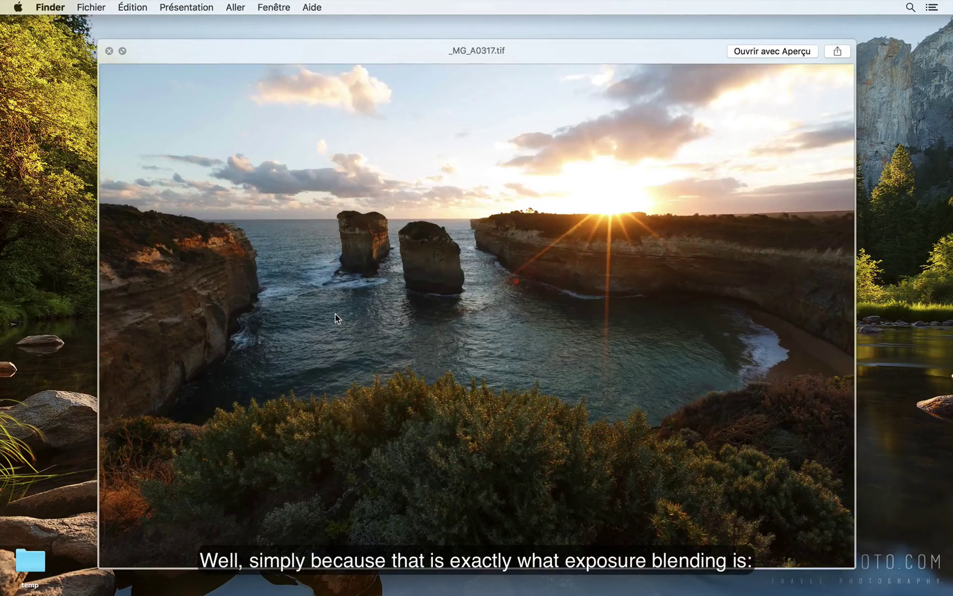
key(Left)
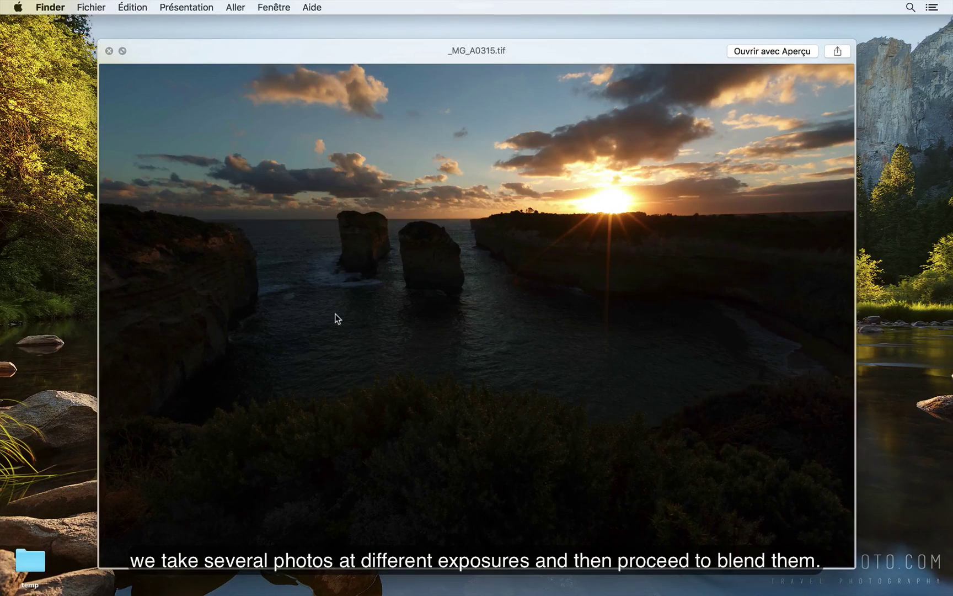
key(Right)
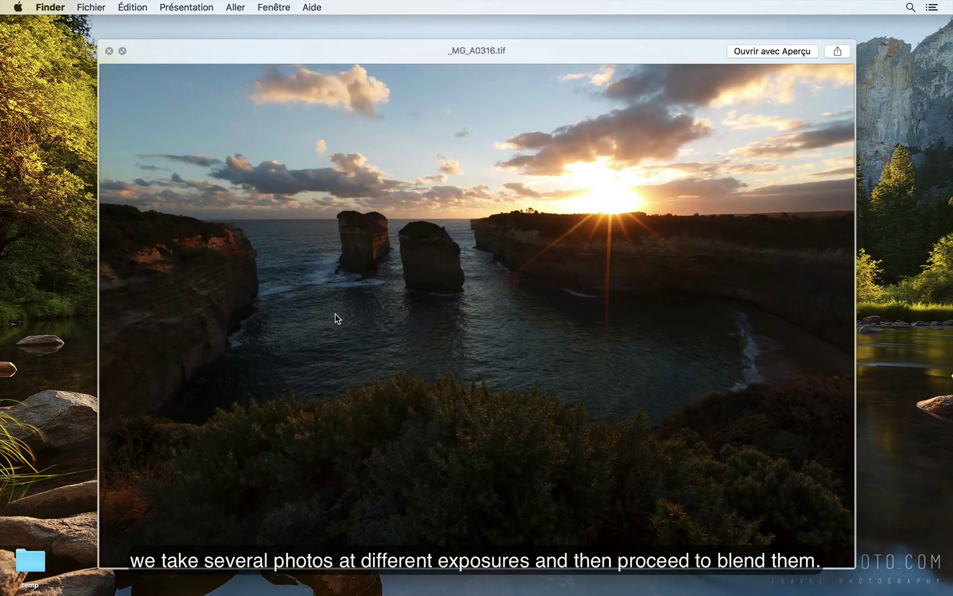
key(Right)
key(Right)
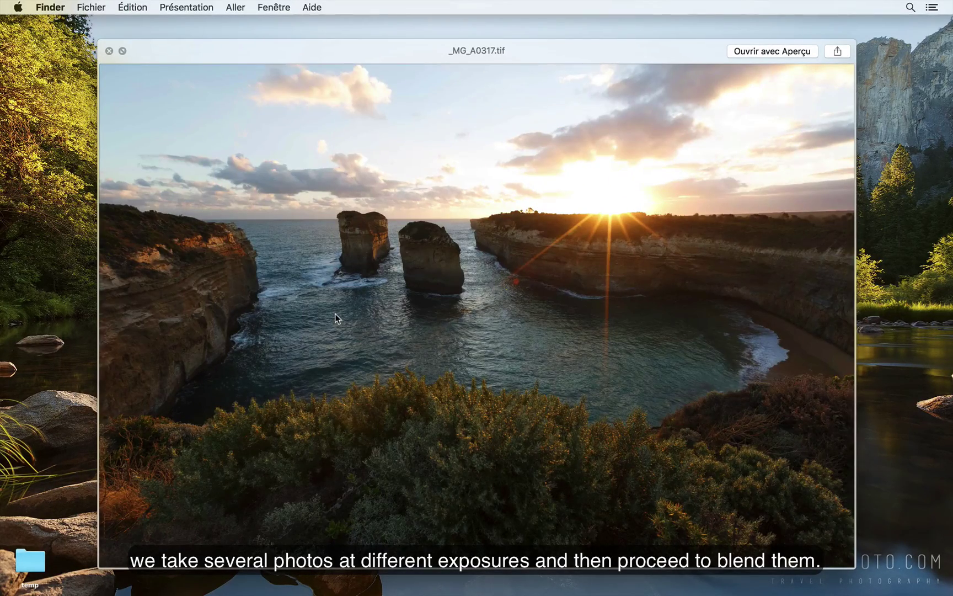
key(Right)
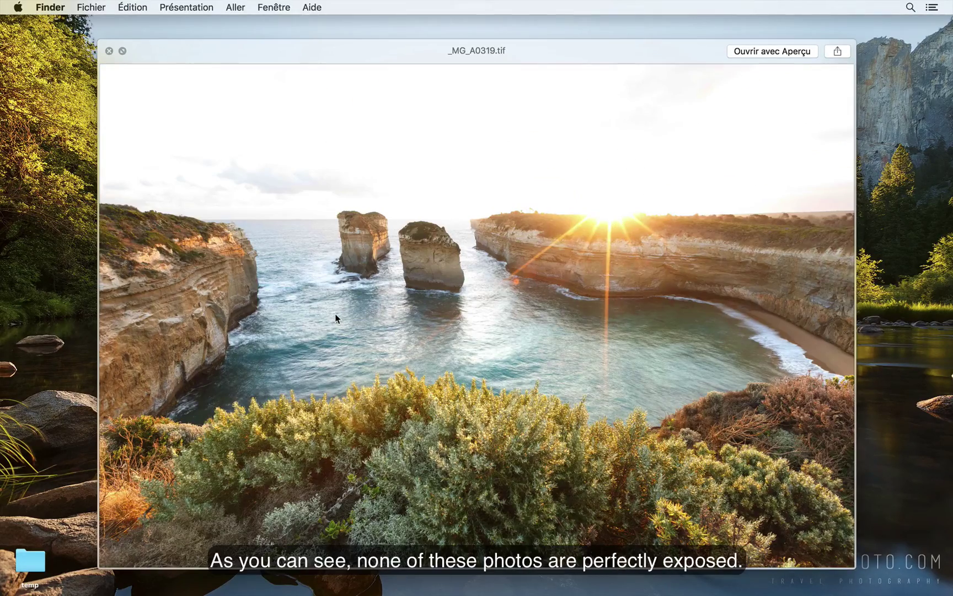
key(Left)
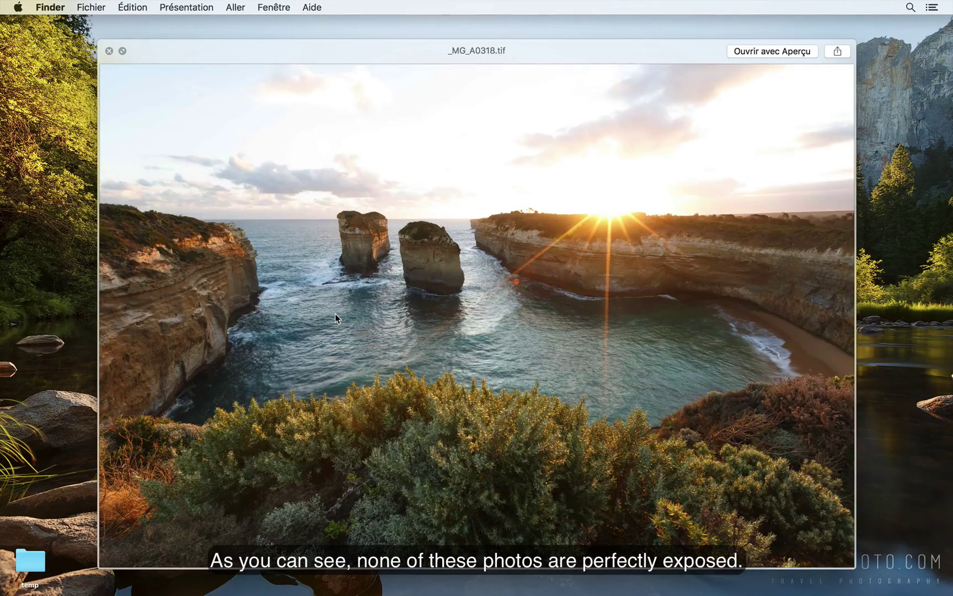
key(Left)
key(Left)
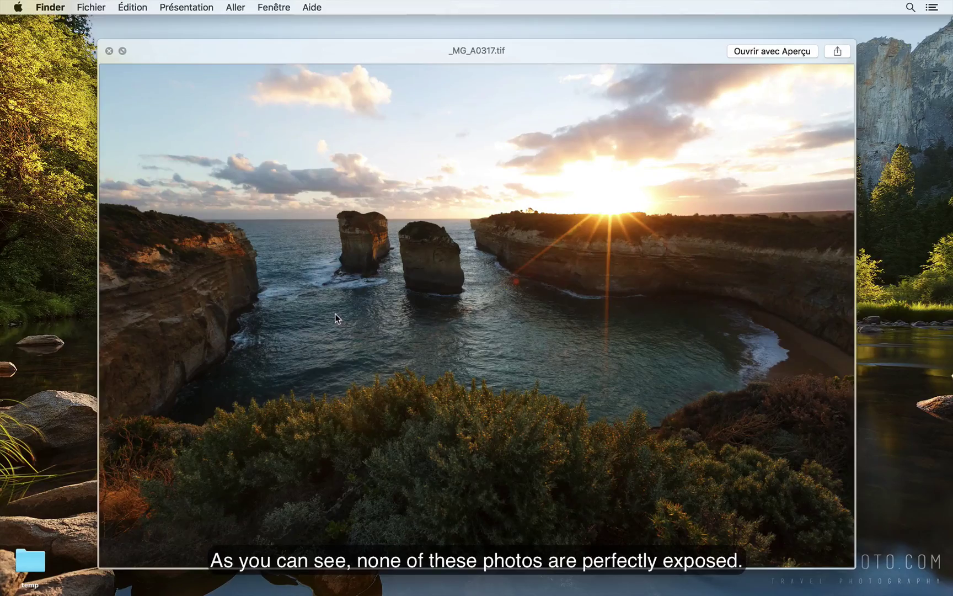
key(Left)
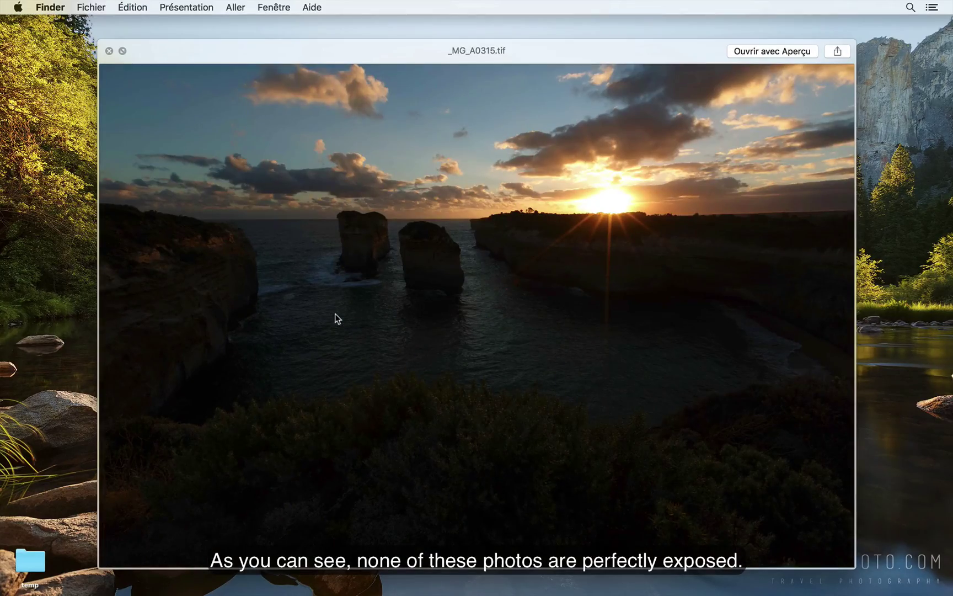
key(Right)
key(Right)
key(Right)
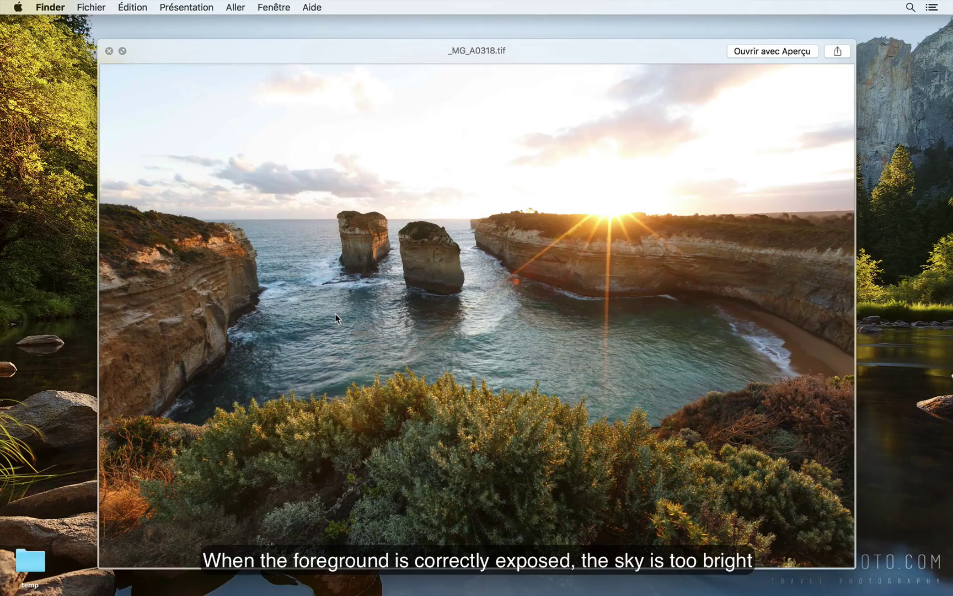
key(Left)
key(Left)
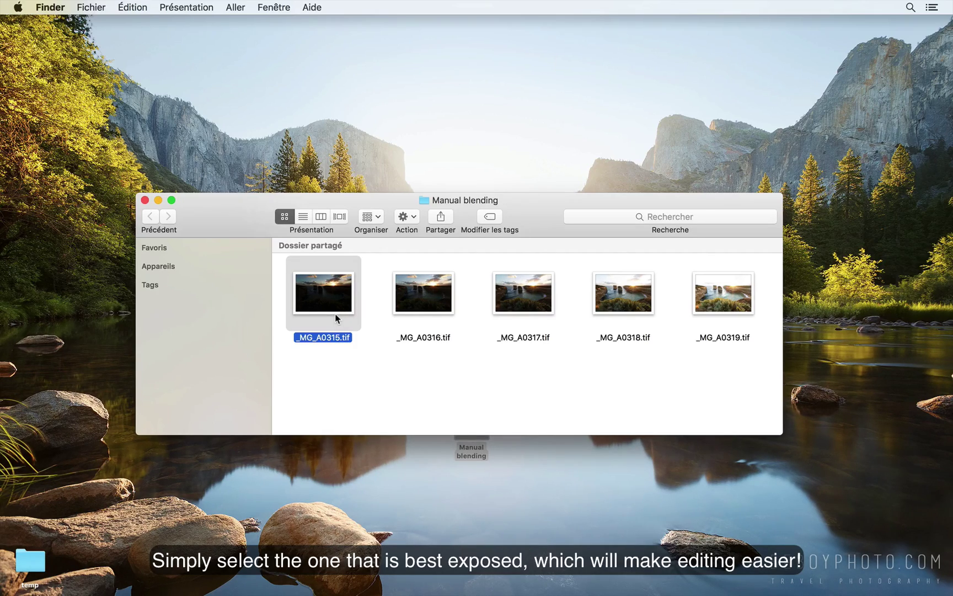
Preview the exposures from _MG_A0315.tif up to _MG_A0318.tif and open _MG_A0318.tif in Photoshop as the base image.
key(space)
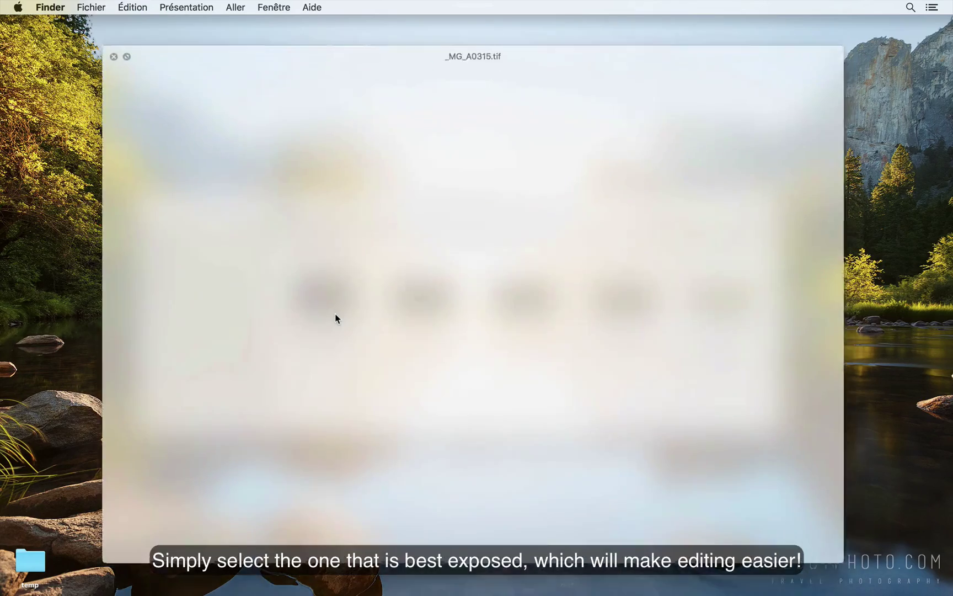
key(Down)
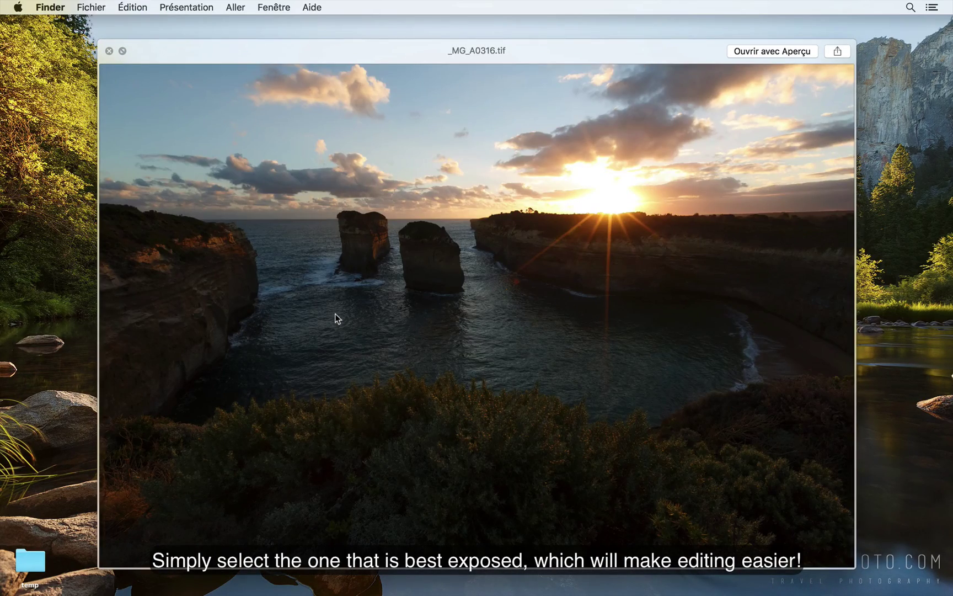
key(Down)
key(Down)
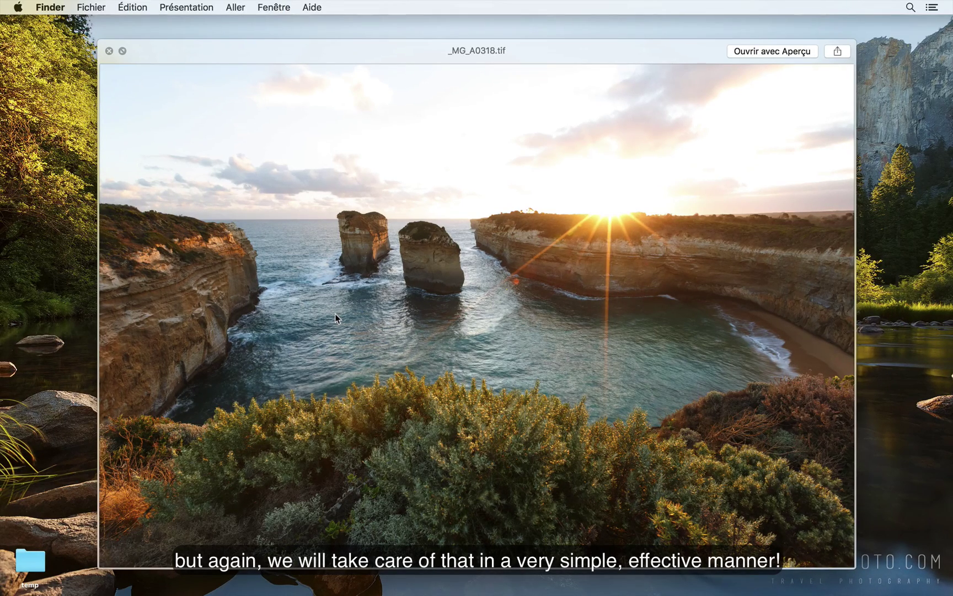
key(space)
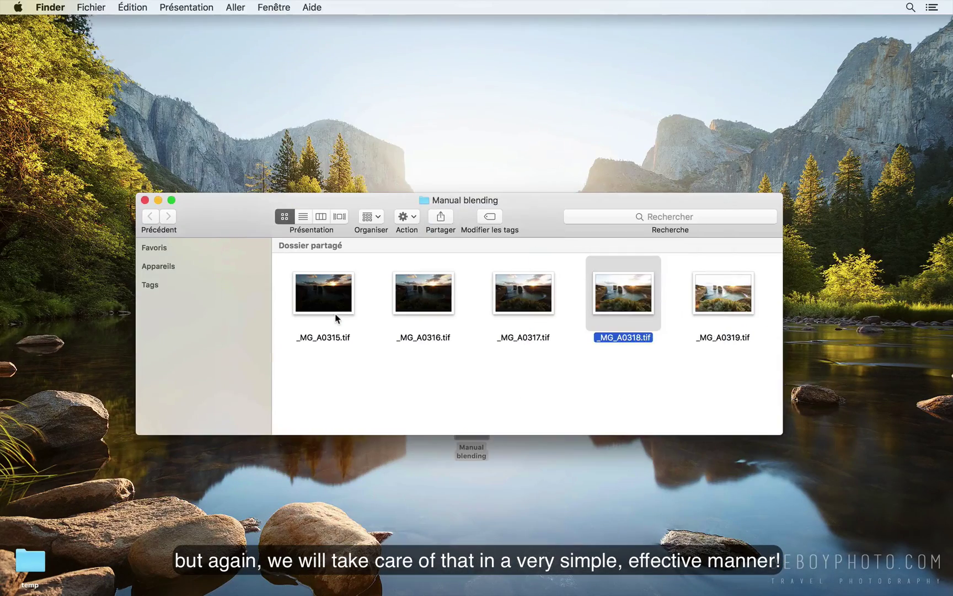
drag(616, 294, 334, 548)
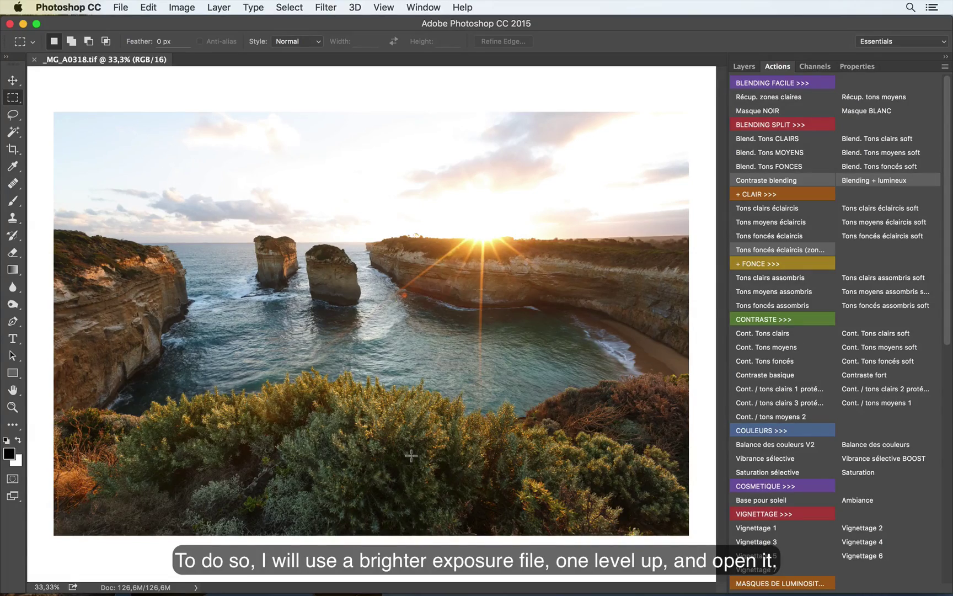
Return to the Manual blending folder and open the brighter exposure _MG_A0319.tif in Photoshop as well.
key(ctrl+Up)
click(301, 494)
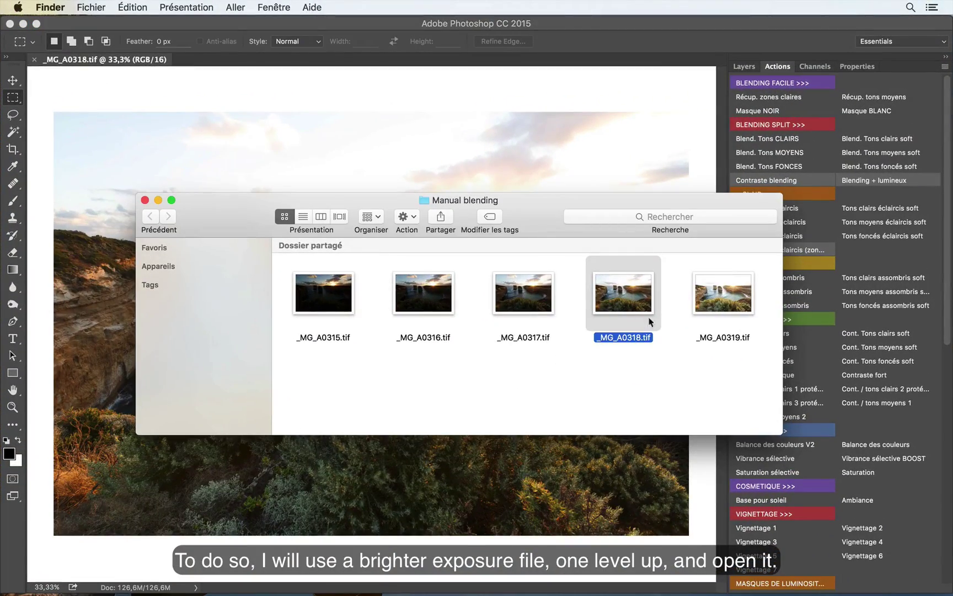
click(727, 301)
drag(727, 298, 330, 551)
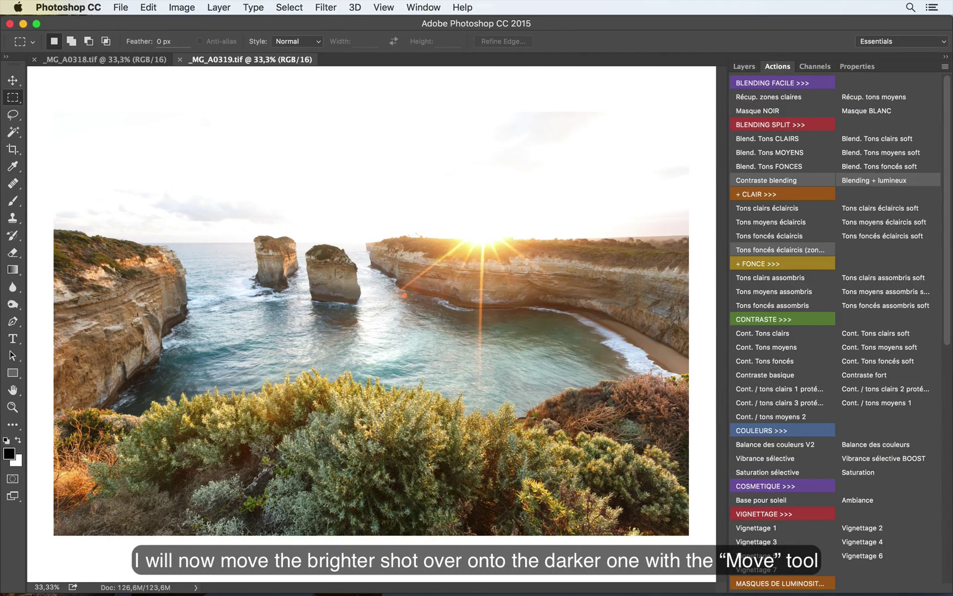
Place the _MG_A0319.tif image as a layer on top of _MG_A0318.tif with the Move tool, and close _MG_A0319.tif.
key(v)
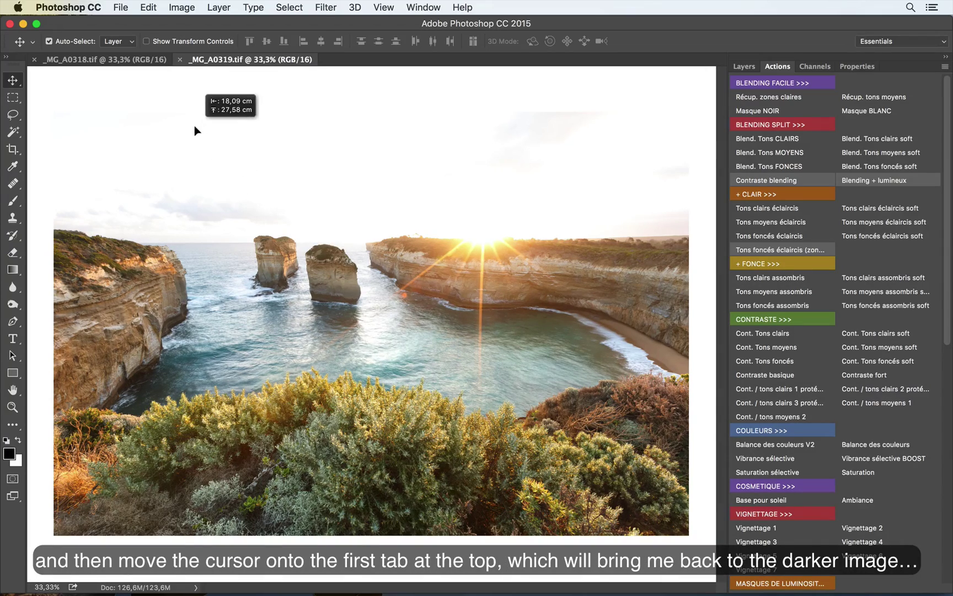
click(97, 58)
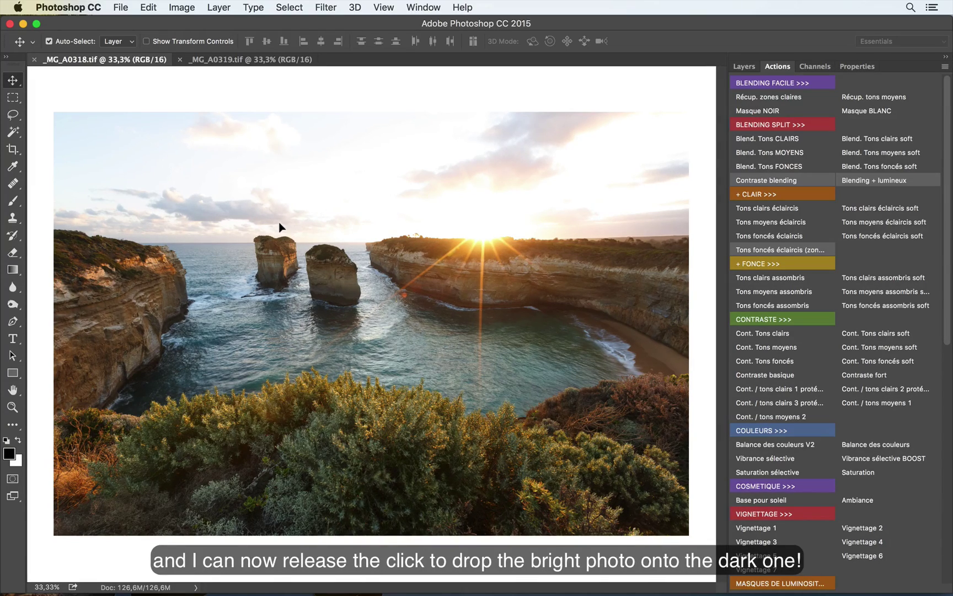
drag(279, 227, 279, 227)
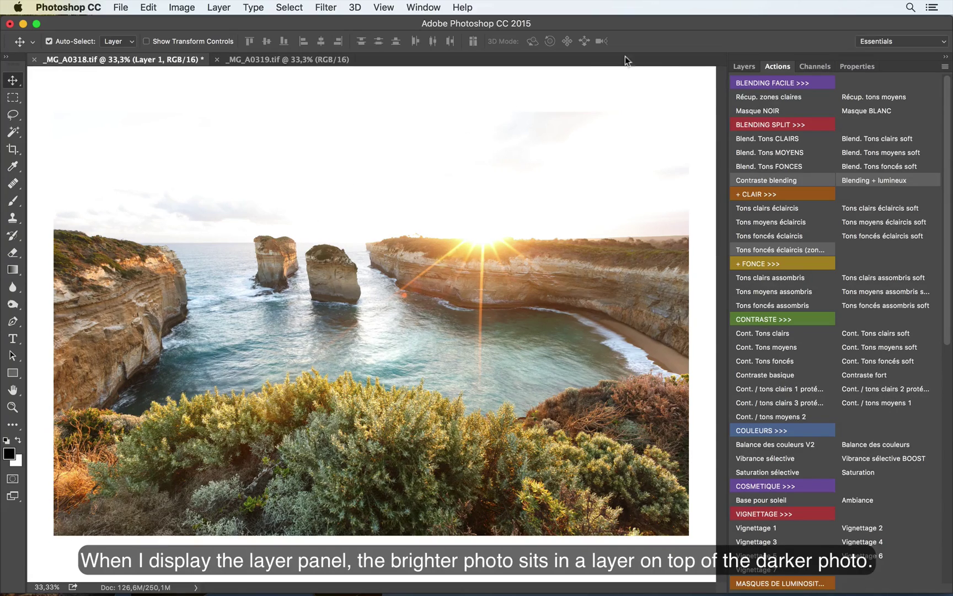
click(742, 67)
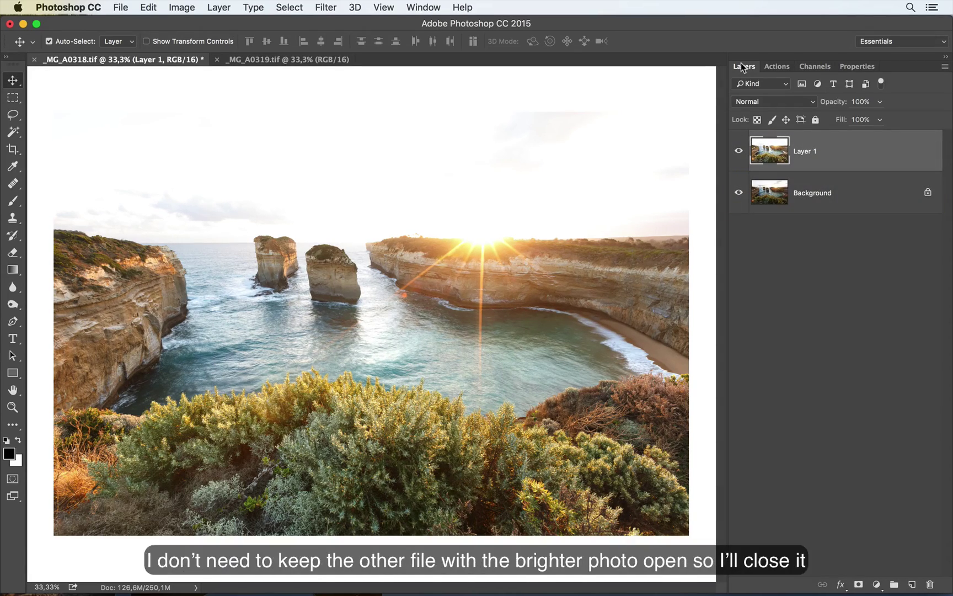
click(214, 60)
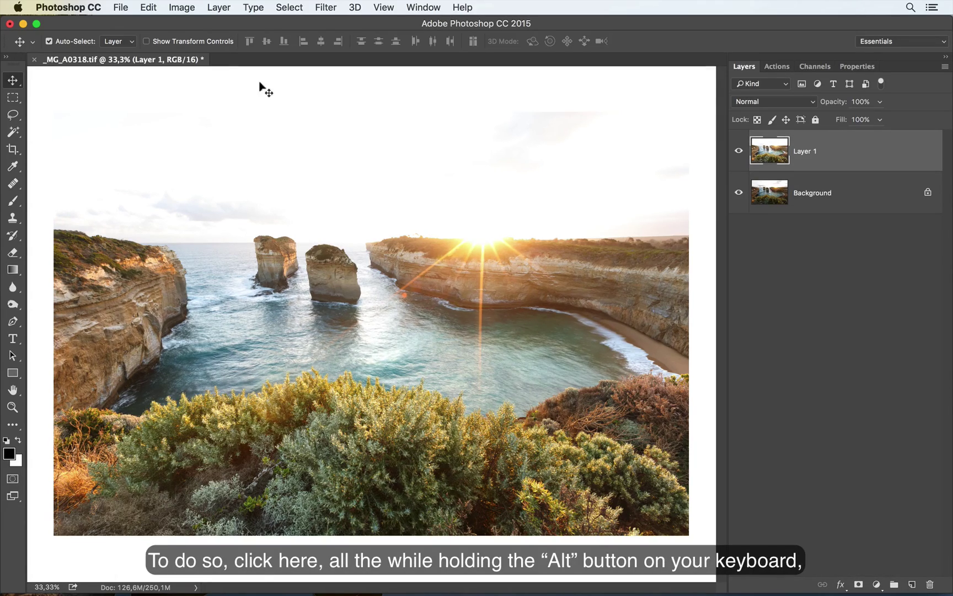
Add a black mask to Layer 1 and paint white over the image's lower part with a 3863 px brush to brighten the foreground.
alt+click(857, 584)
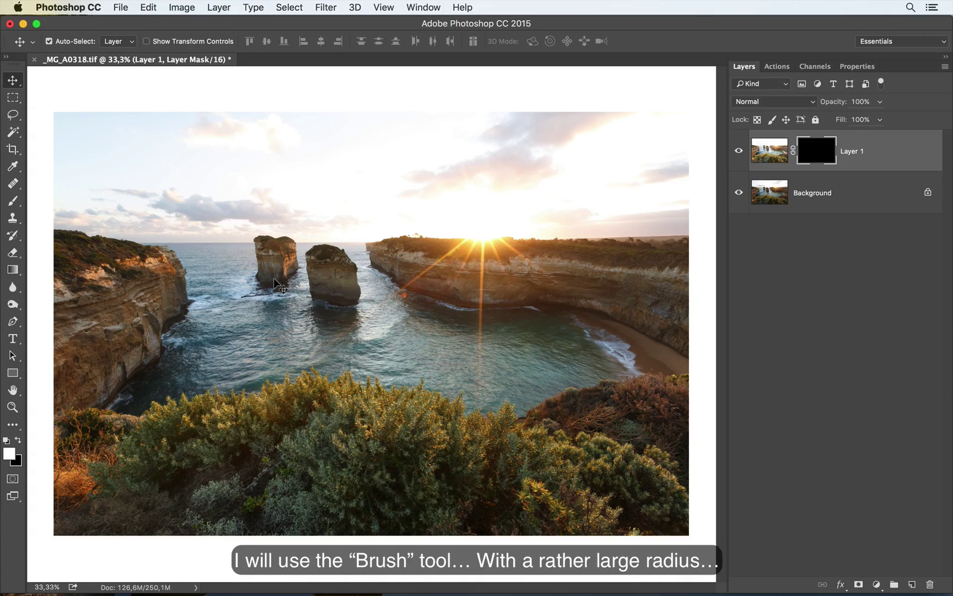
click(14, 201)
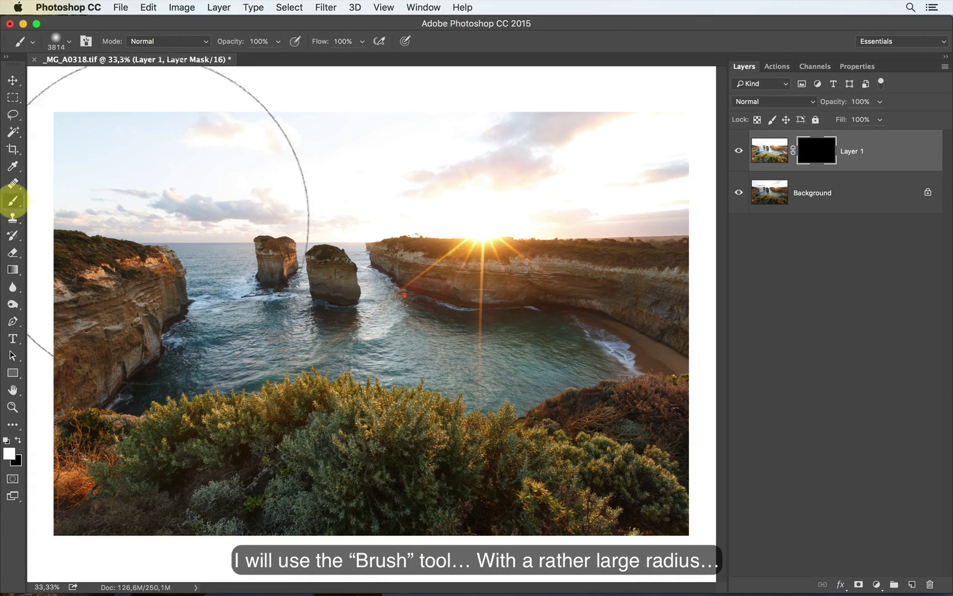
mouse_move(258, 212)
mouse_down()
mouse_move(82, 212)
mouse_move(263, 205)
mouse_up()
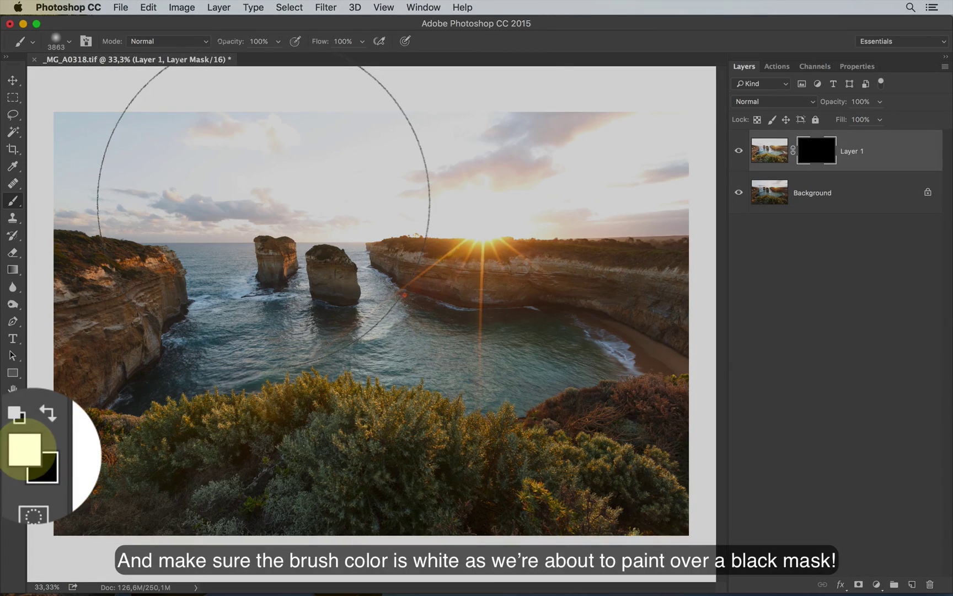
key(d)
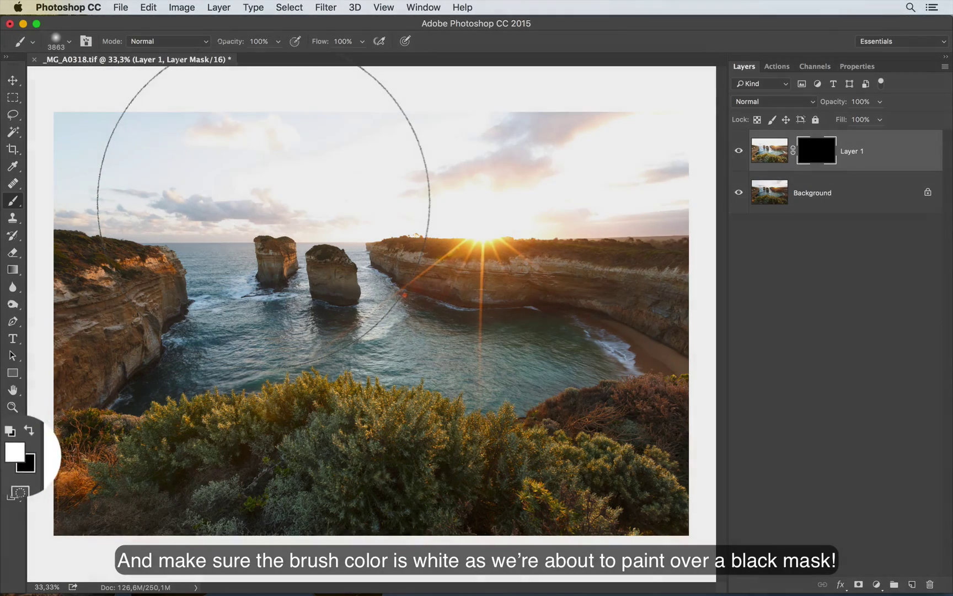
key(super+minus)
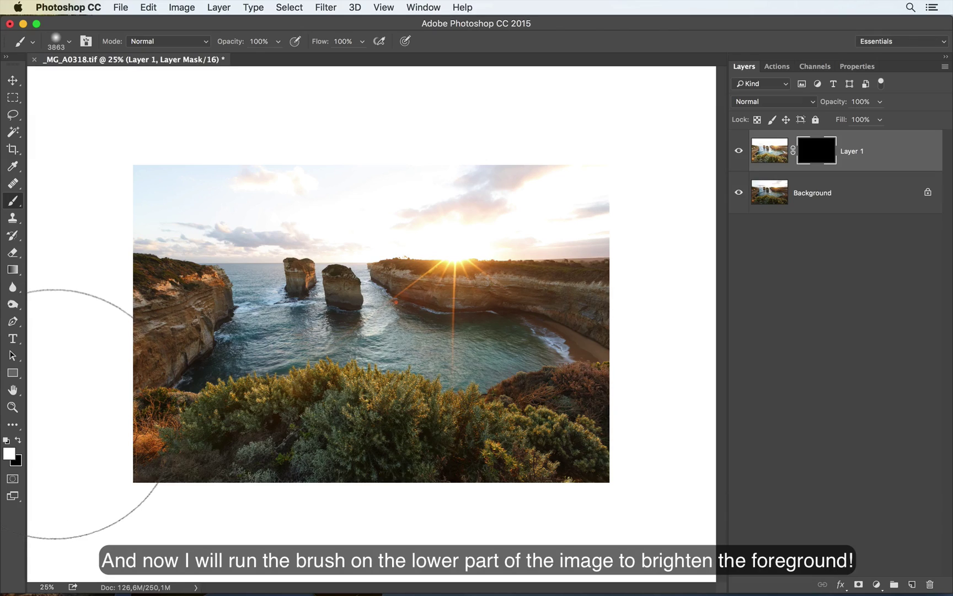
mouse_move(75, 425)
mouse_down()
mouse_move(241, 462)
mouse_move(340, 467)
mouse_move(340, 495)
mouse_move(667, 495)
mouse_move(563, 503)
mouse_move(575, 501)
mouse_move(512, 491)
mouse_move(585, 504)
mouse_move(557, 507)
mouse_move(586, 498)
mouse_move(576, 495)
mouse_move(399, 505)
mouse_move(261, 486)
mouse_move(175, 508)
mouse_move(150, 532)
mouse_move(535, 487)
mouse_move(697, 498)
mouse_move(291, 547)
mouse_move(523, 533)
mouse_move(624, 515)
mouse_up()
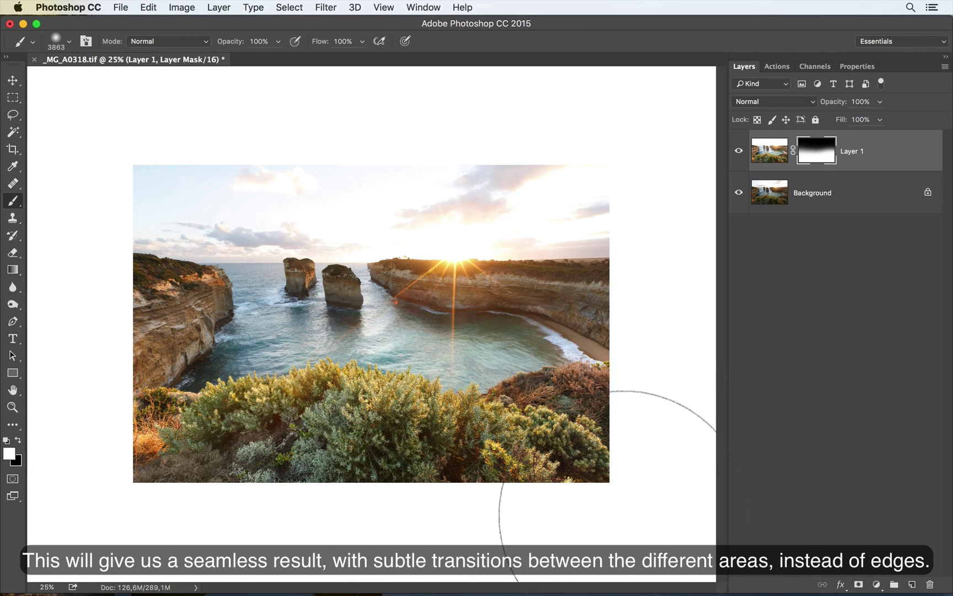
Compare the image with Layer 1 hidden and shown to check the foreground brightening.
key(super+equal)
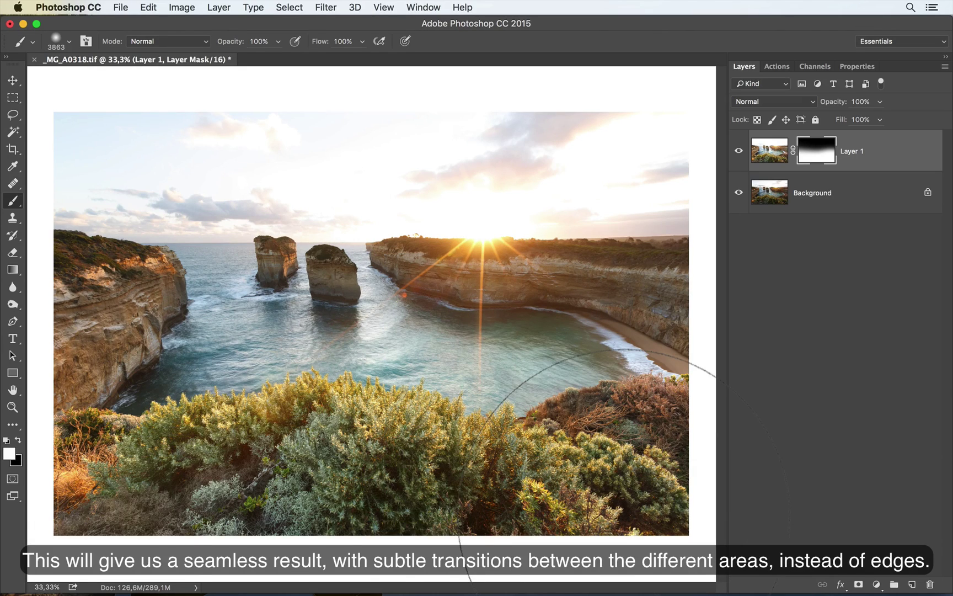
click(739, 155)
click(739, 156)
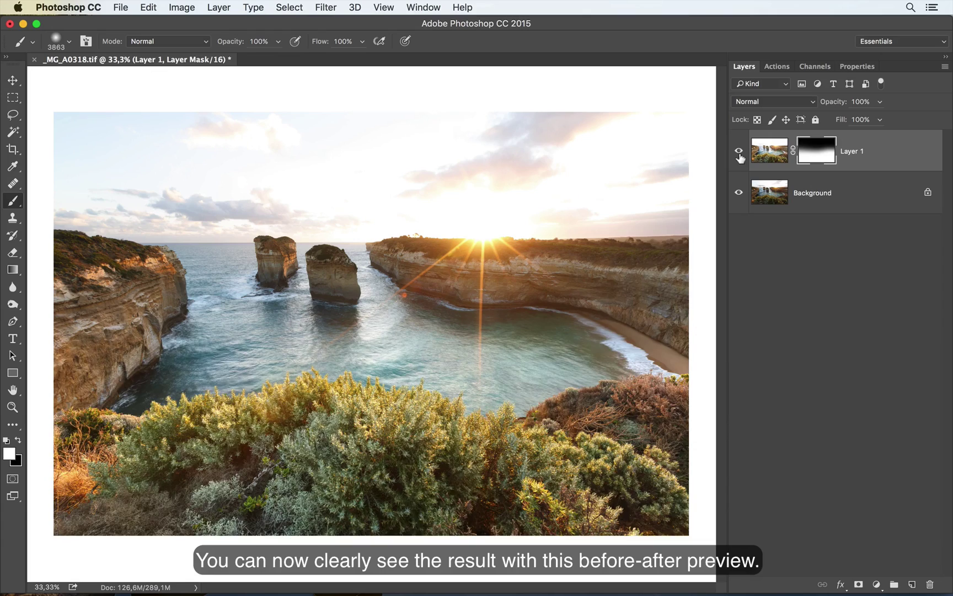
Toggle Layer 1's visibility to examine the details in the lower part before and after the blend.
click(739, 157)
click(739, 156)
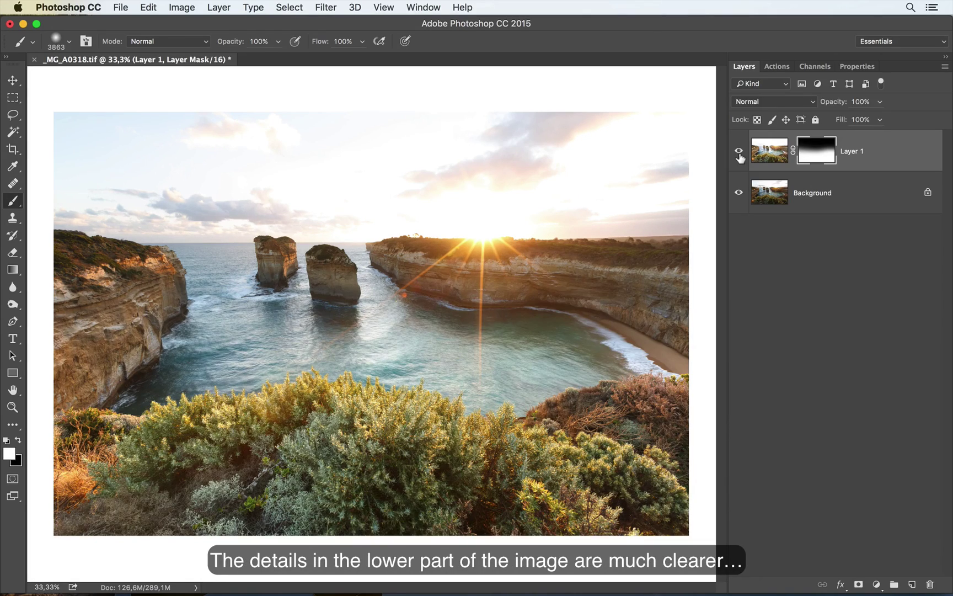
click(739, 156)
click(739, 156)
click(739, 156)
click(739, 156)
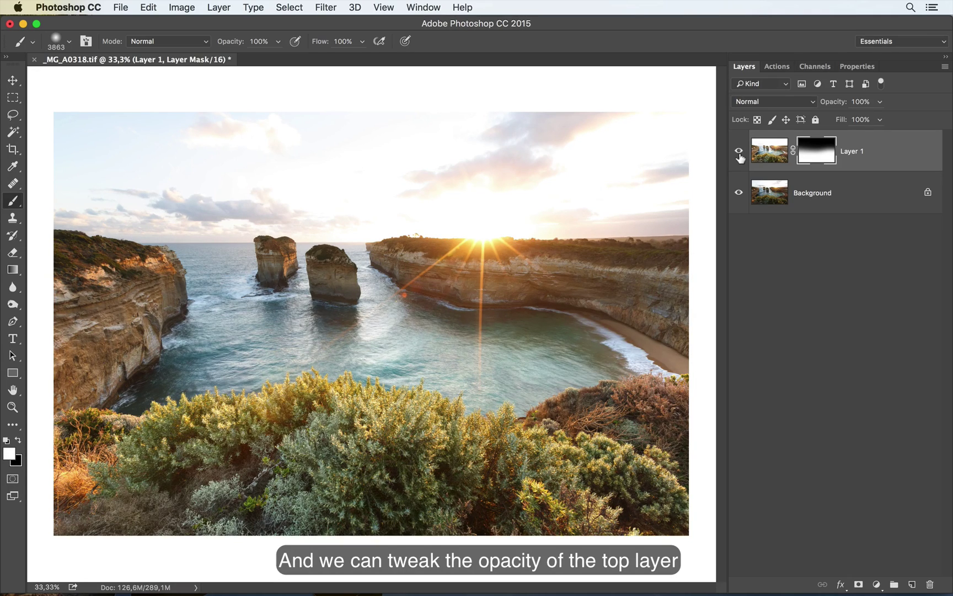
Try reducing the blend's intensity by lowering Layer 1's opacity, and restore the opacity to 100%.
mouse_move(827, 105)
mouse_down()
mouse_move(751, 112)
mouse_move(836, 122)
mouse_up()
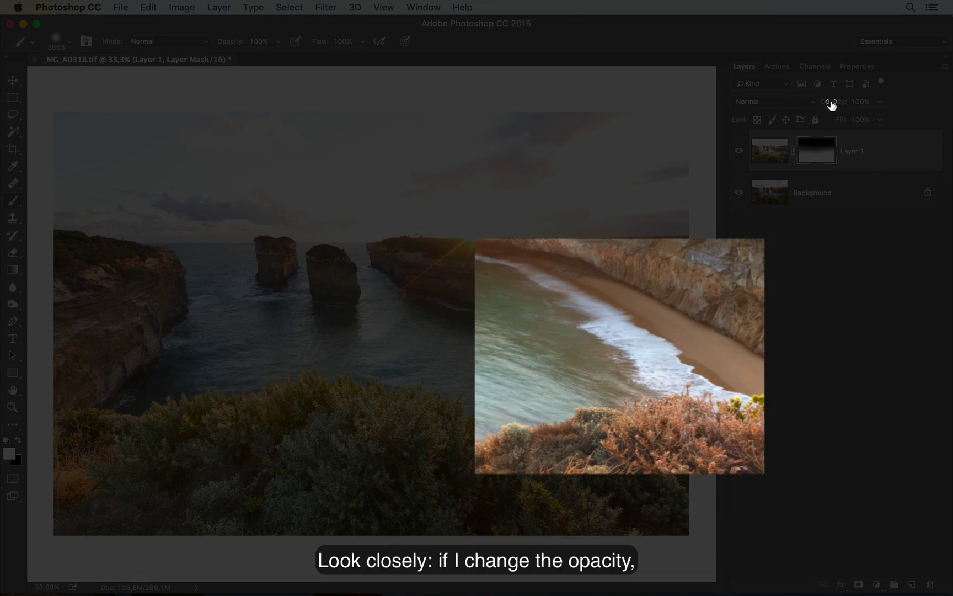
mouse_move(832, 105)
mouse_down()
mouse_move(755, 104)
mouse_move(832, 115)
mouse_move(754, 123)
mouse_move(820, 118)
mouse_move(834, 107)
mouse_up()
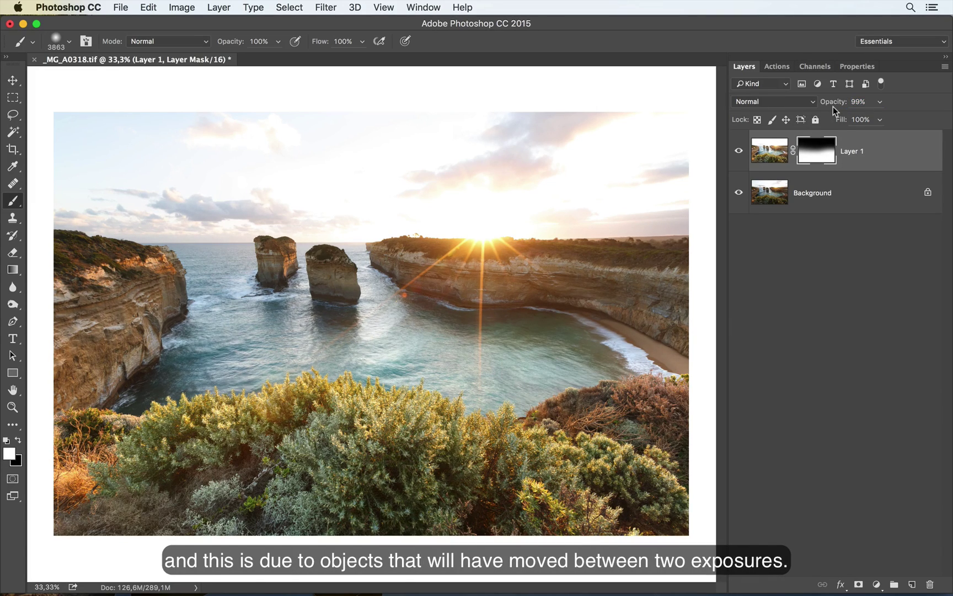
drag(833, 105, 835, 106)
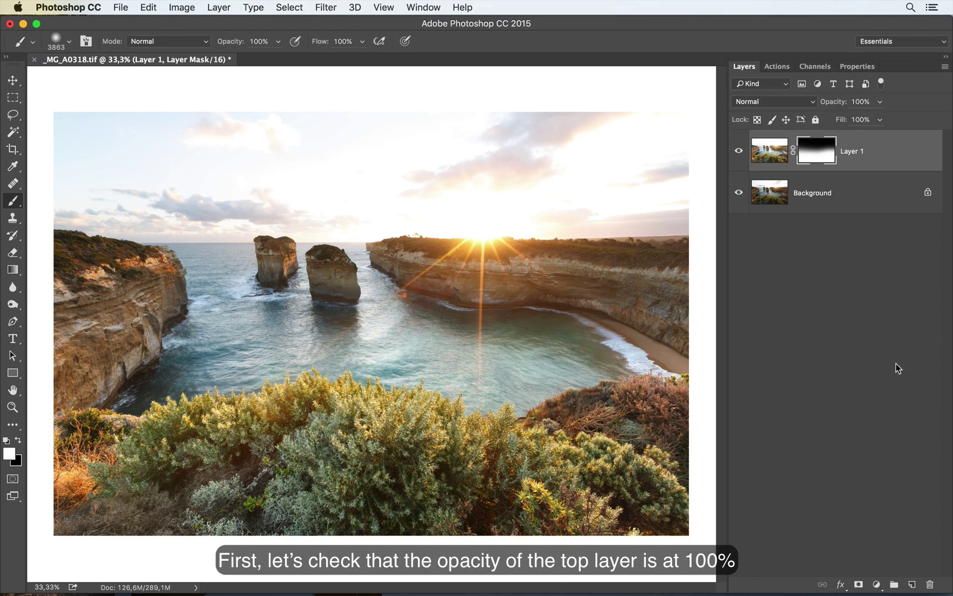
Add a Brightness/Contrast adjustment layer above Layer 1 and clip it to Layer 1 with a clipping mask.
click(877, 584)
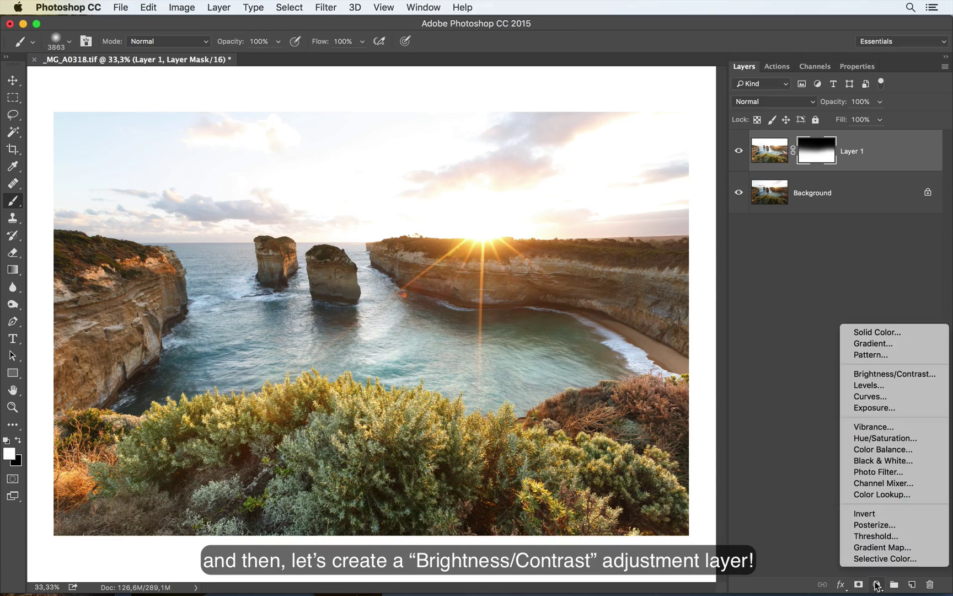
click(890, 373)
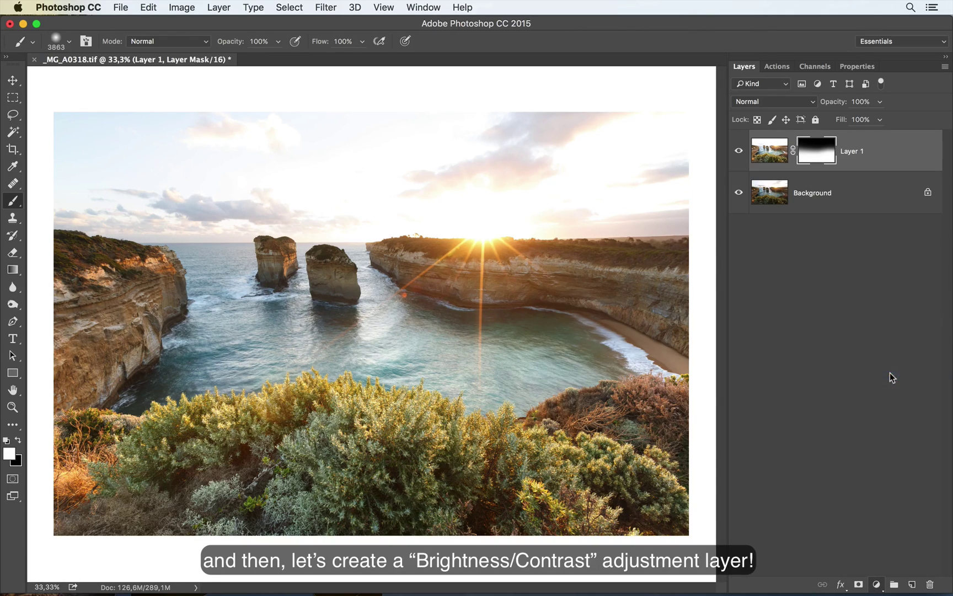
click(745, 66)
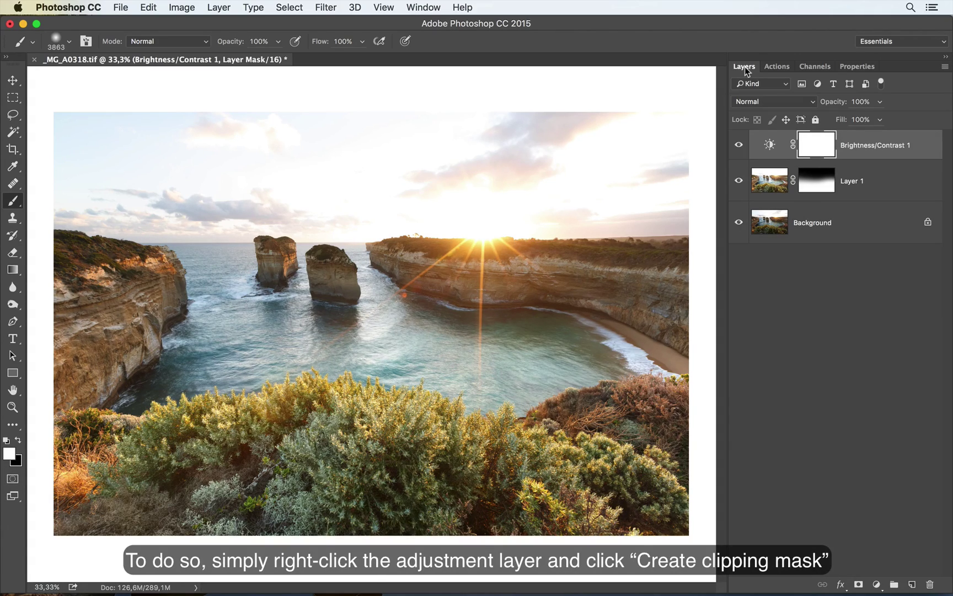
right_click(870, 147)
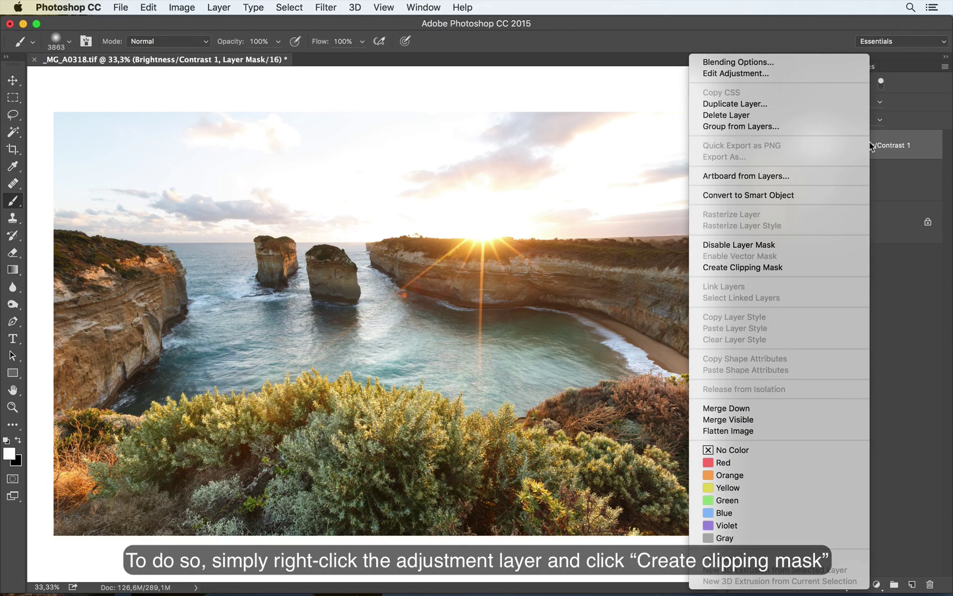
click(785, 267)
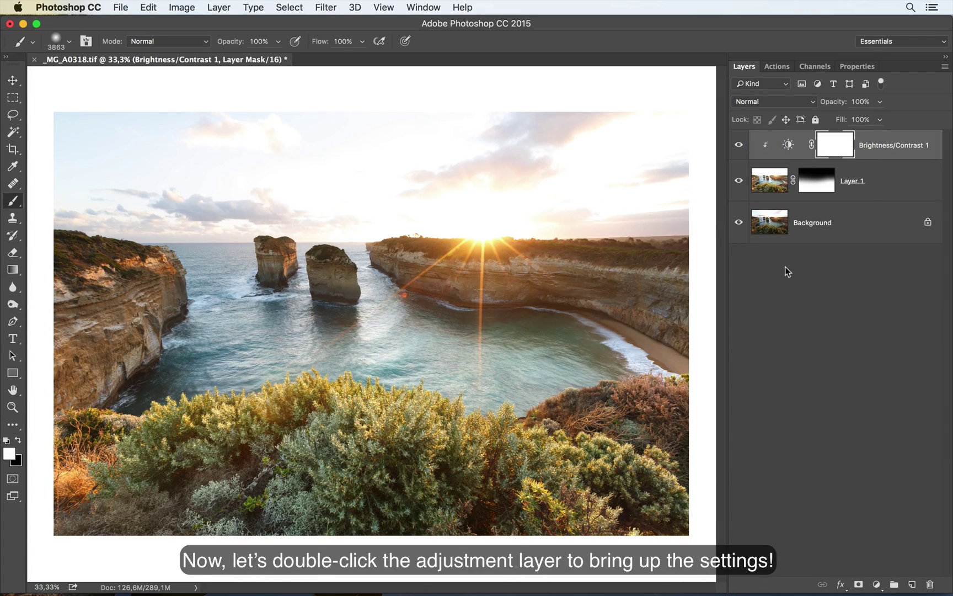
Set the brightness of the Brightness/Contrast 1 adjustment to -25 and return to the layer stack.
double_click(788, 146)
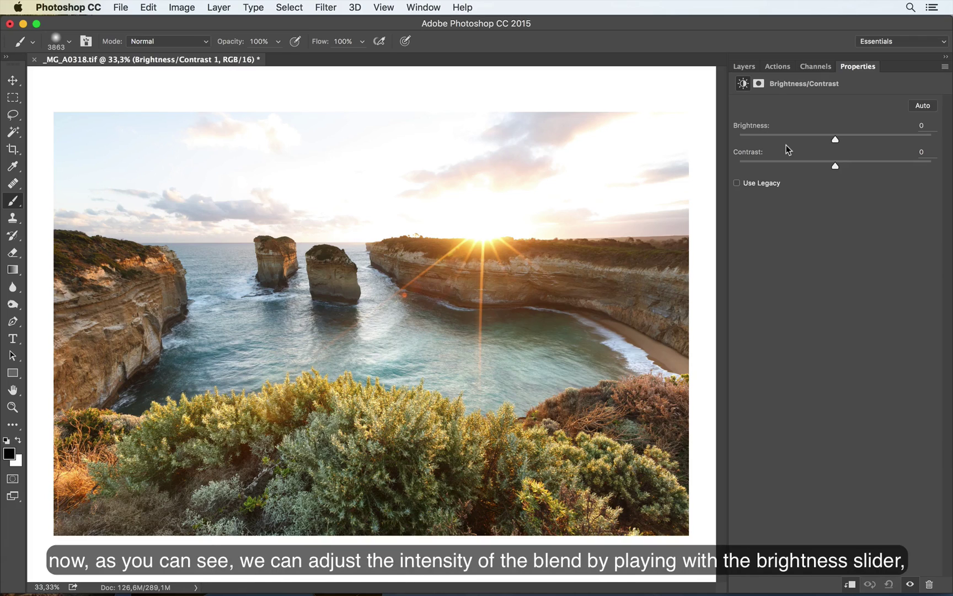
mouse_move(835, 140)
mouse_down()
mouse_move(797, 141)
mouse_move(820, 138)
mouse_up()
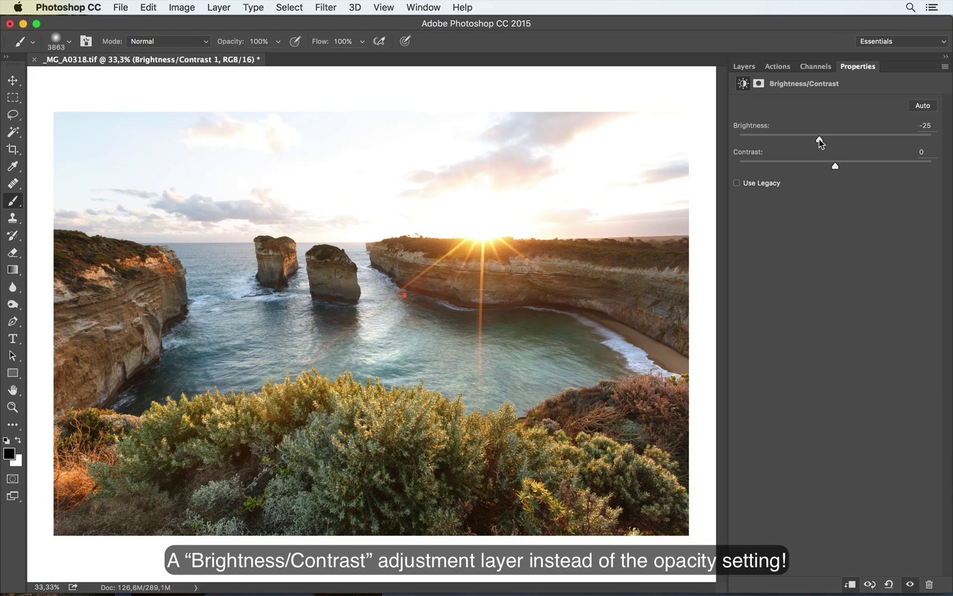
click(745, 66)
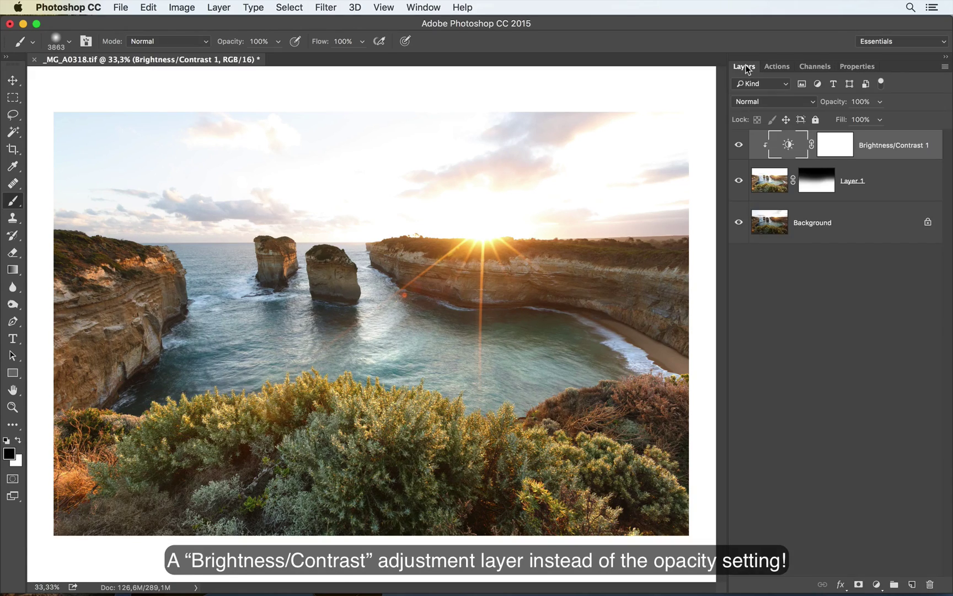
Compare the image with the Brightness/Contrast 1 layer hidden and shown to check the reduced foreground intensity.
click(739, 145)
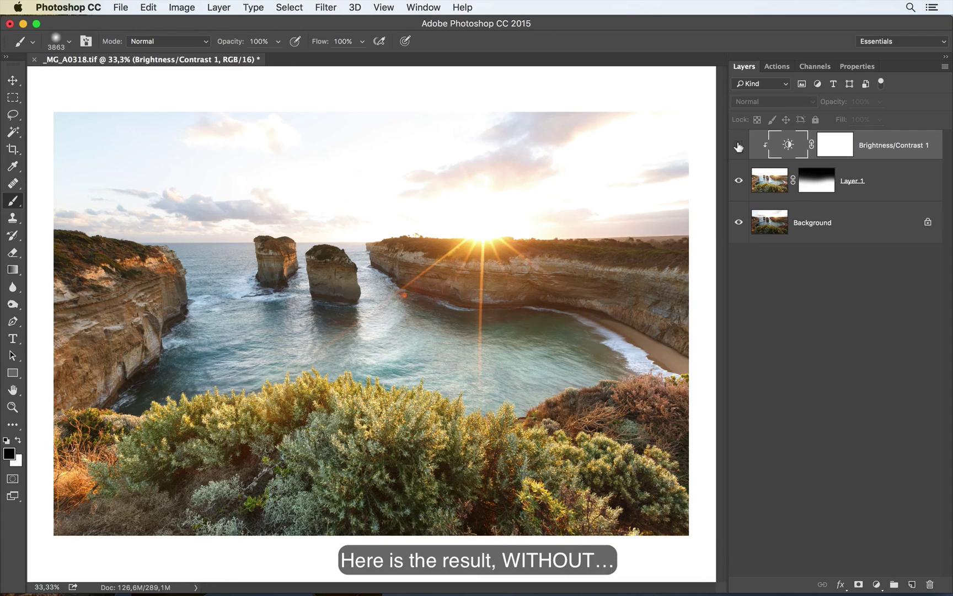
click(739, 145)
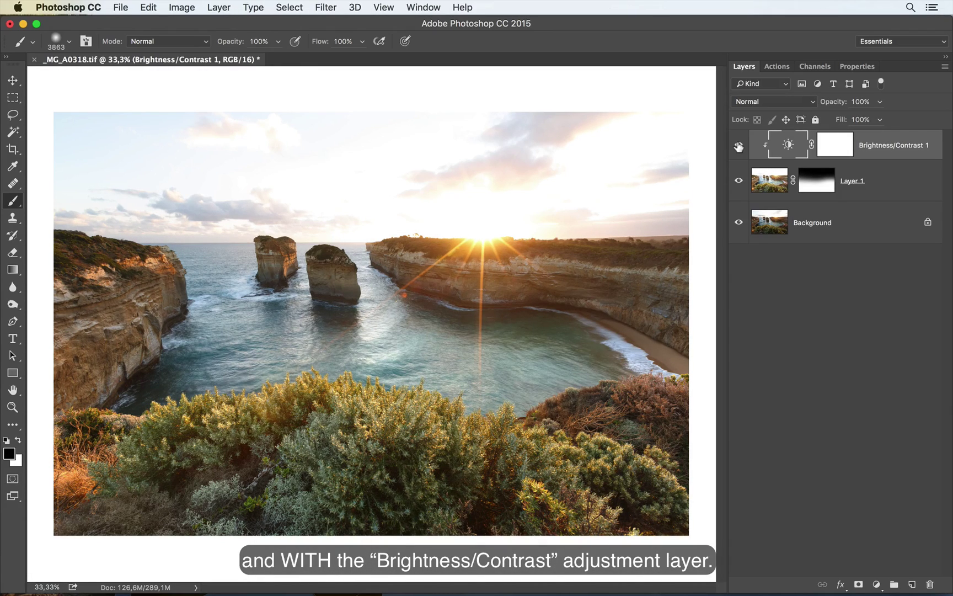
click(739, 146)
click(739, 146)
click(739, 146)
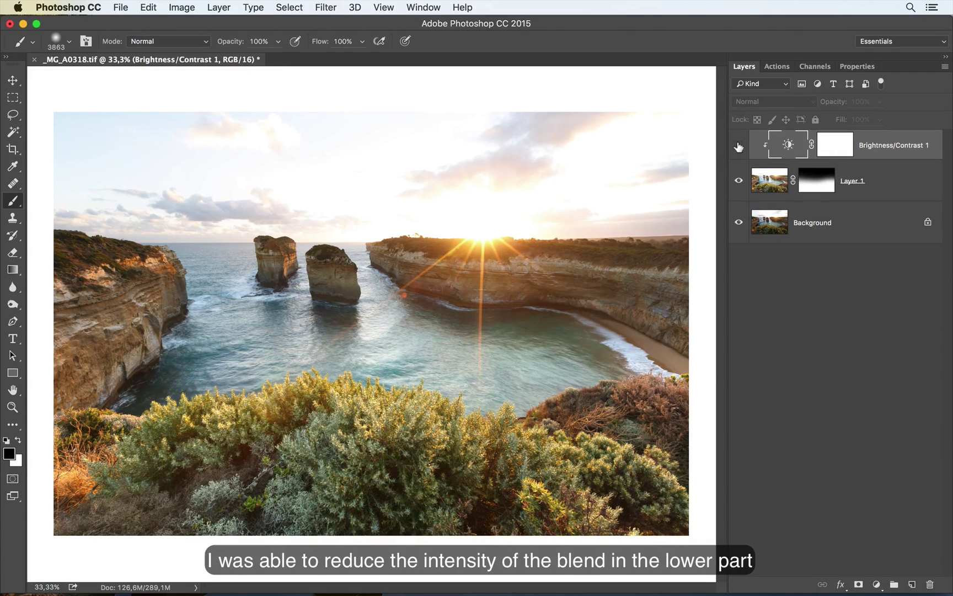
click(739, 145)
click(739, 145)
click(739, 146)
click(739, 145)
click(739, 146)
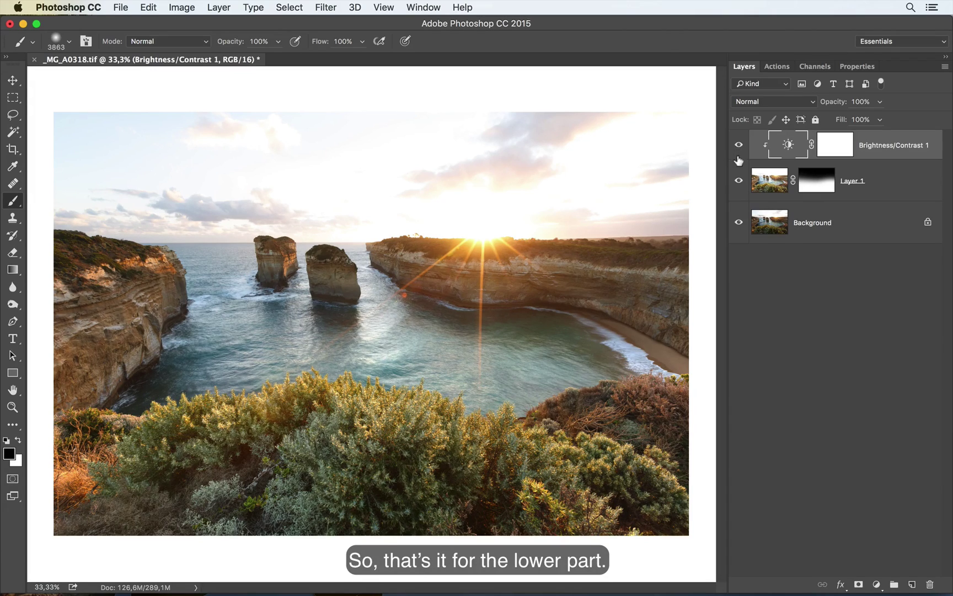
Compare the image with Layer 1 and its clipped adjustment hidden and shown to judge the foreground exposure.
click(738, 181)
click(739, 181)
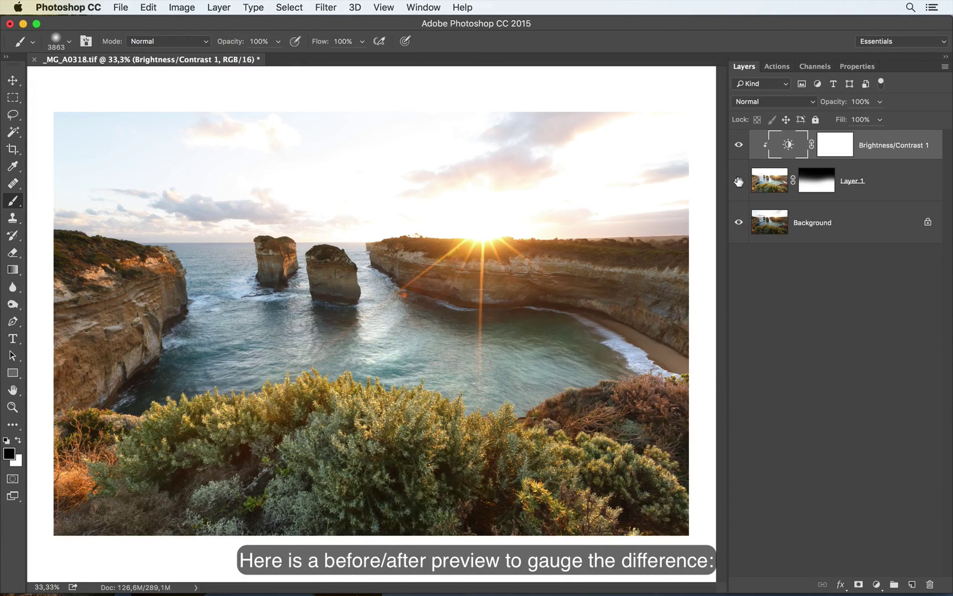
click(739, 181)
click(739, 181)
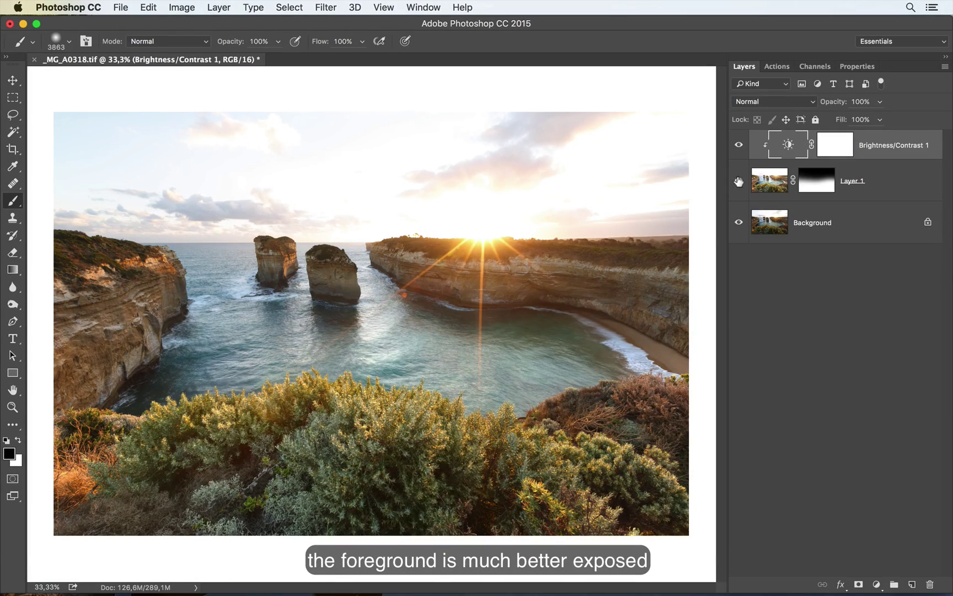
click(738, 182)
click(739, 182)
click(739, 182)
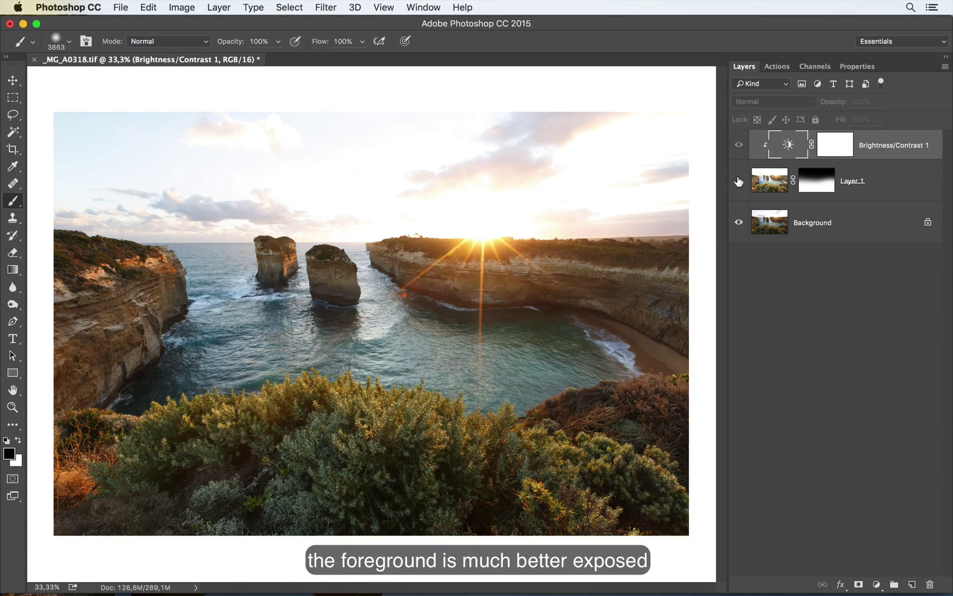
click(738, 181)
click(738, 182)
click(739, 181)
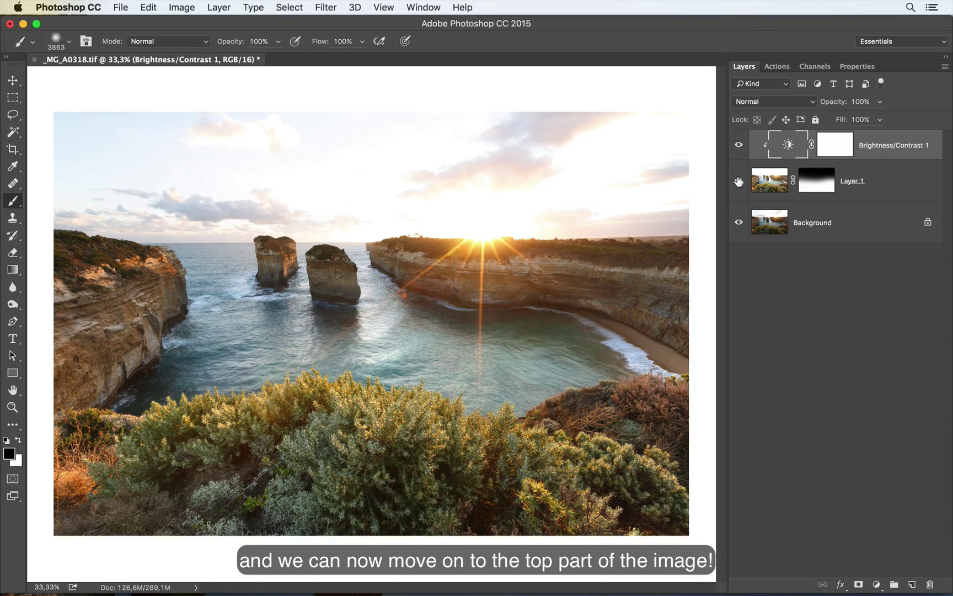
Return to the Manual blending folder and open the darker exposure _MG_A0317.tif in Photoshop.
key(ctrl+Up)
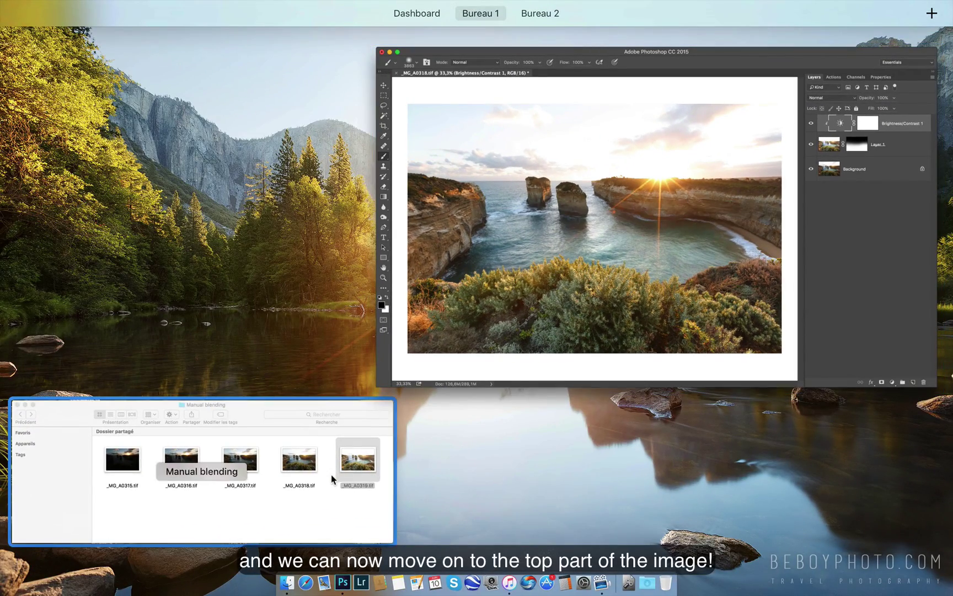
click(330, 474)
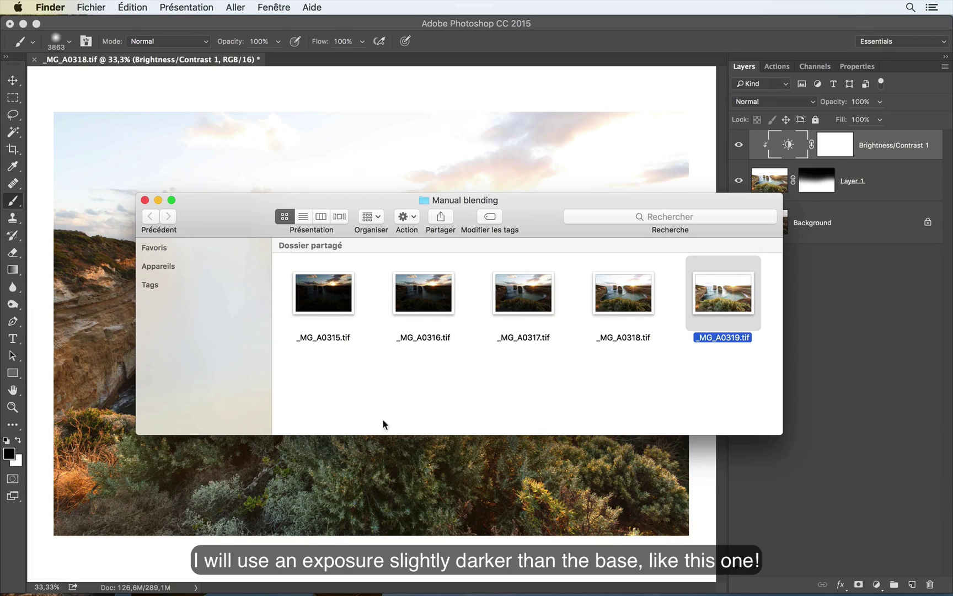
click(518, 301)
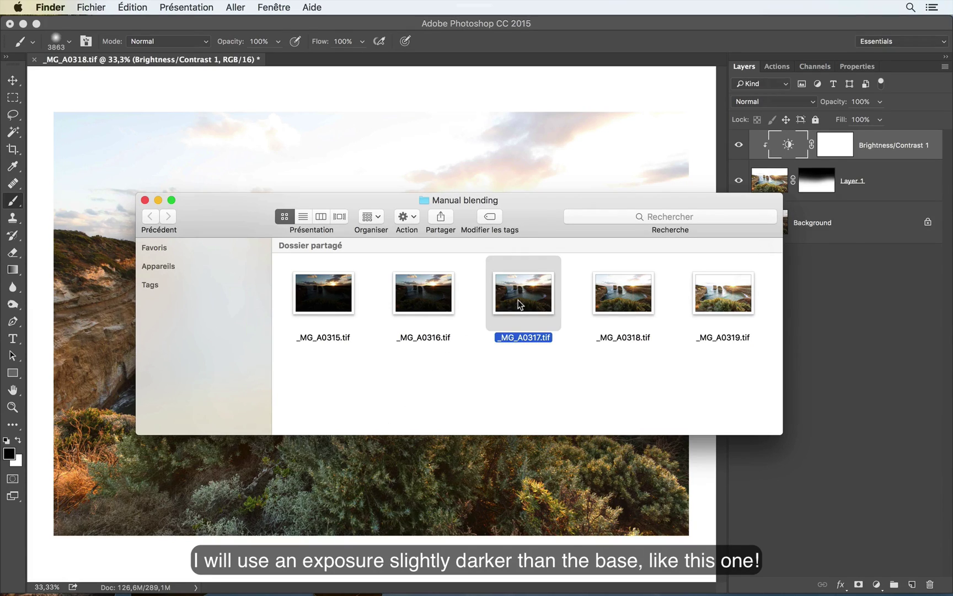
drag(518, 303, 343, 556)
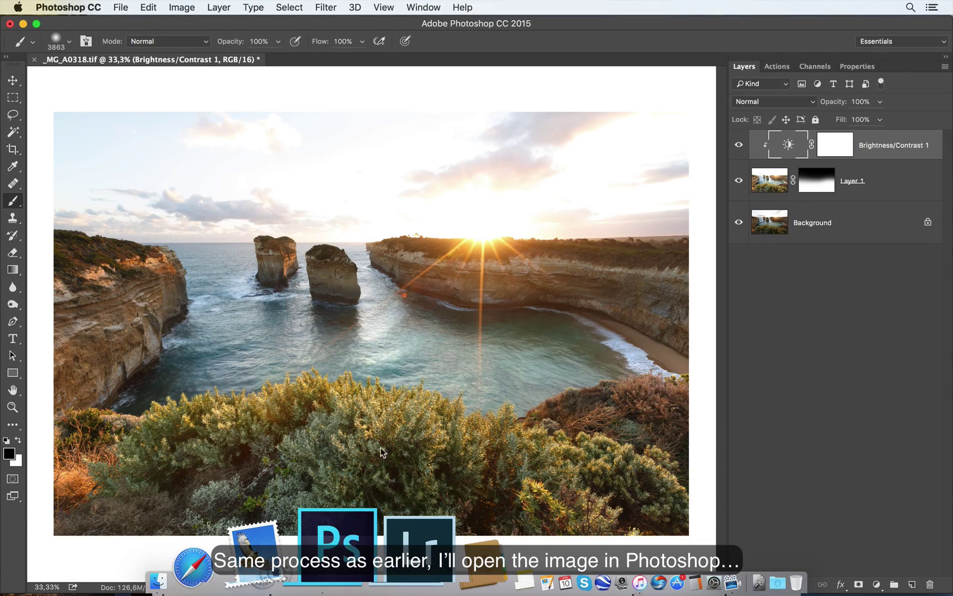
Place the _MG_A0317.tif image as a centred layer on top of _MG_A0318.tif with the Move tool, and close _MG_A0317.tif.
key(v)
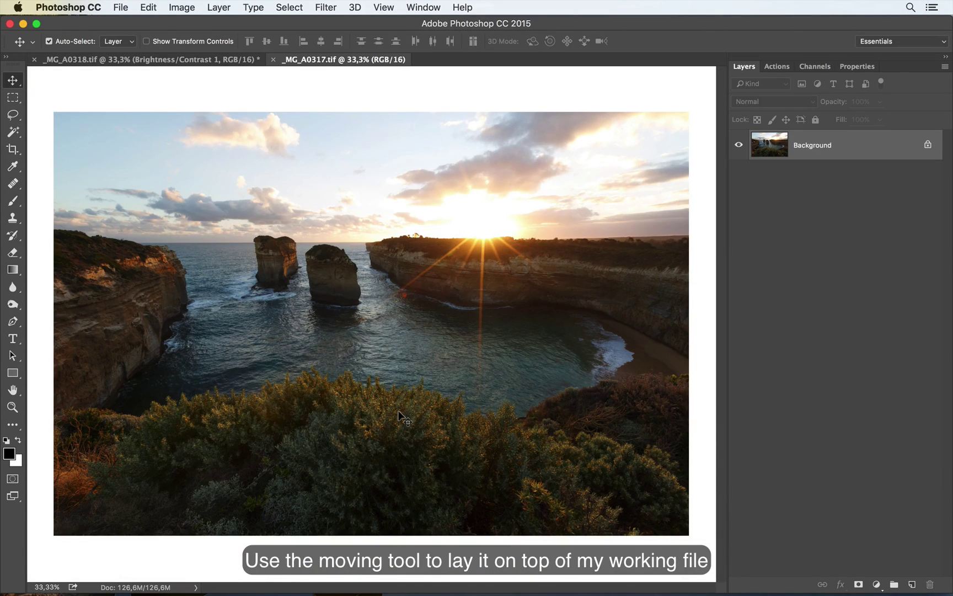
drag(403, 417, 365, 218)
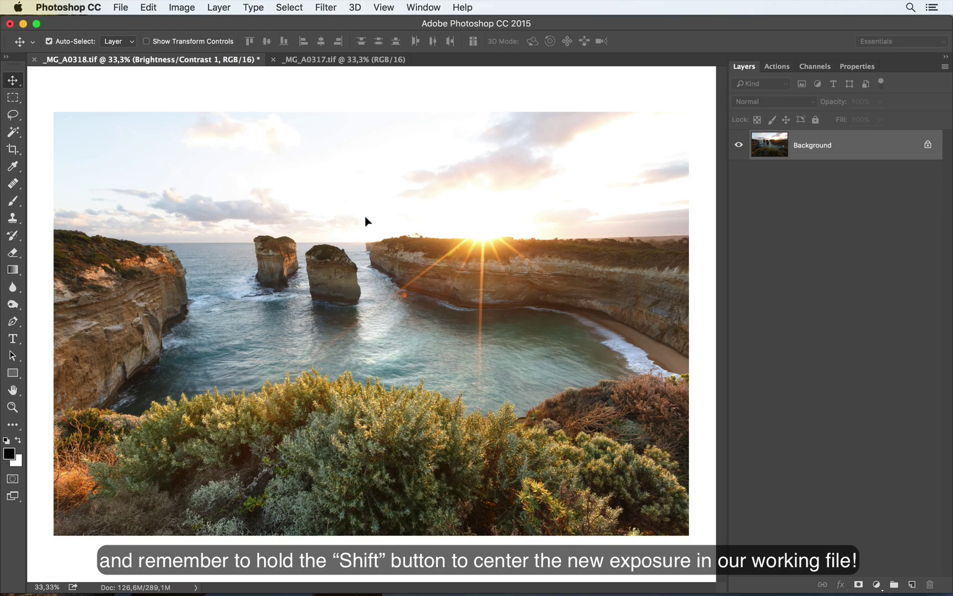
drag(366, 221, 365, 220)
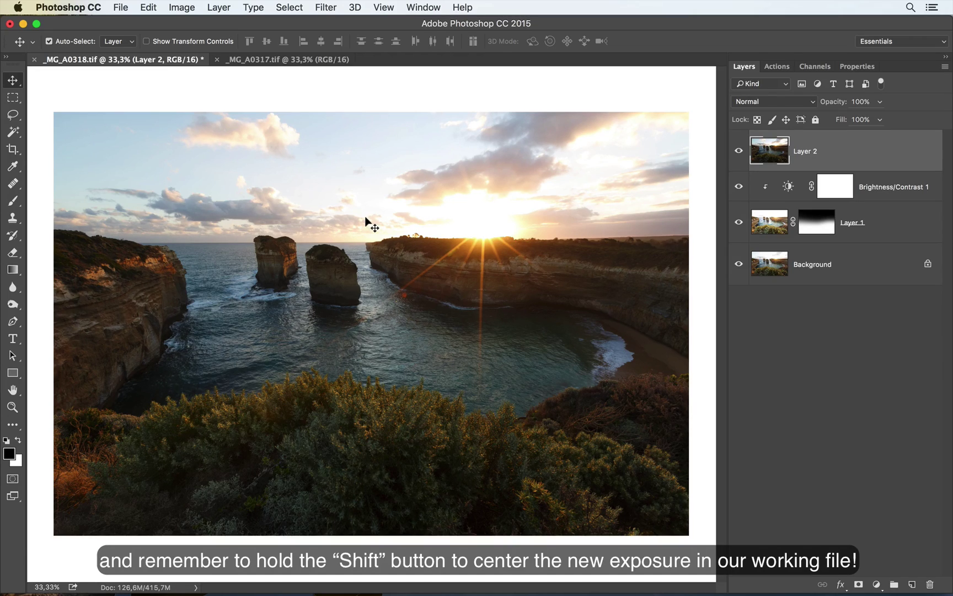
click(217, 60)
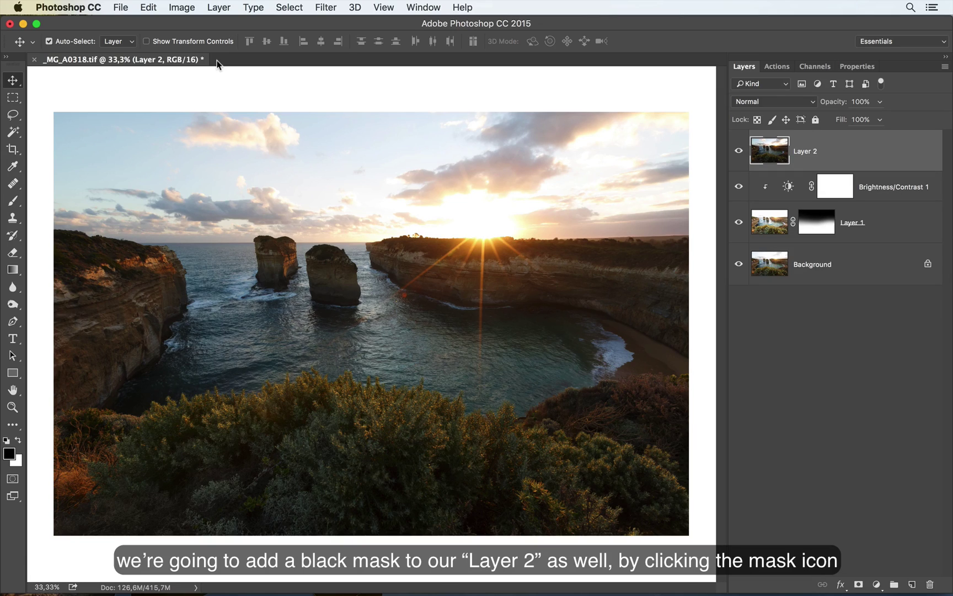
Add a black mask to Layer 2 and paint white along the top of the sky with a 2983 px brush to darken it.
alt+click(859, 585)
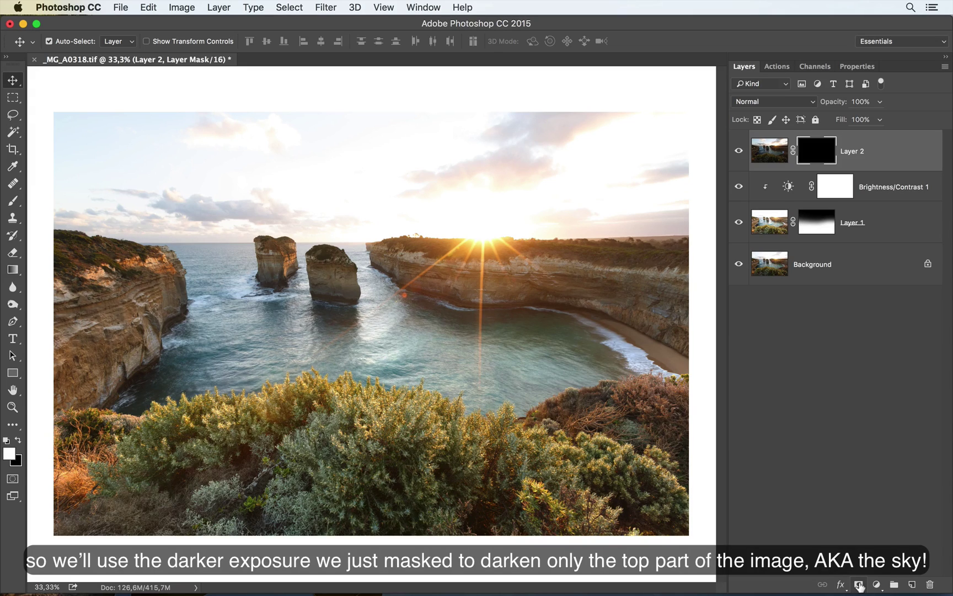
click(14, 201)
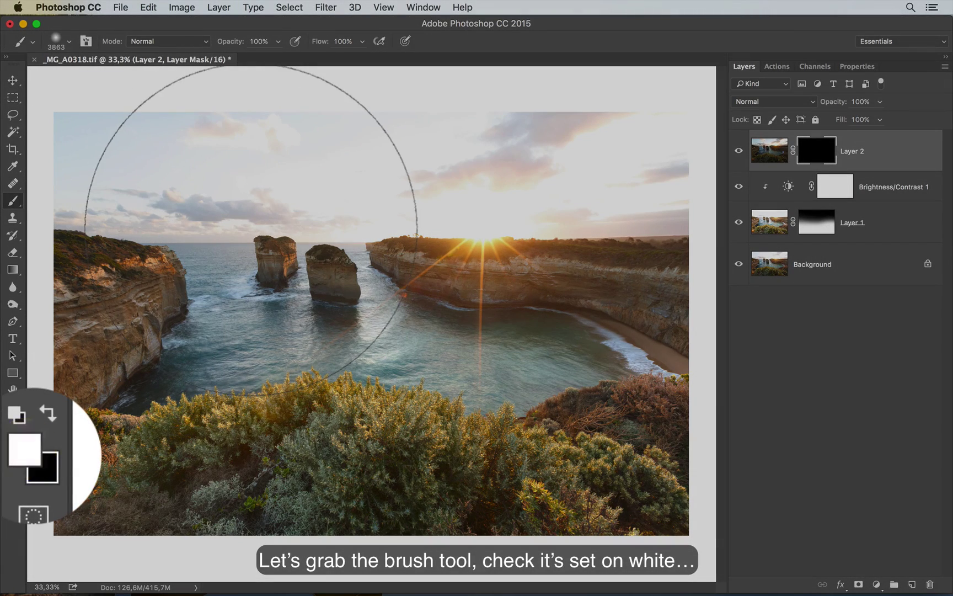
key(super+minus)
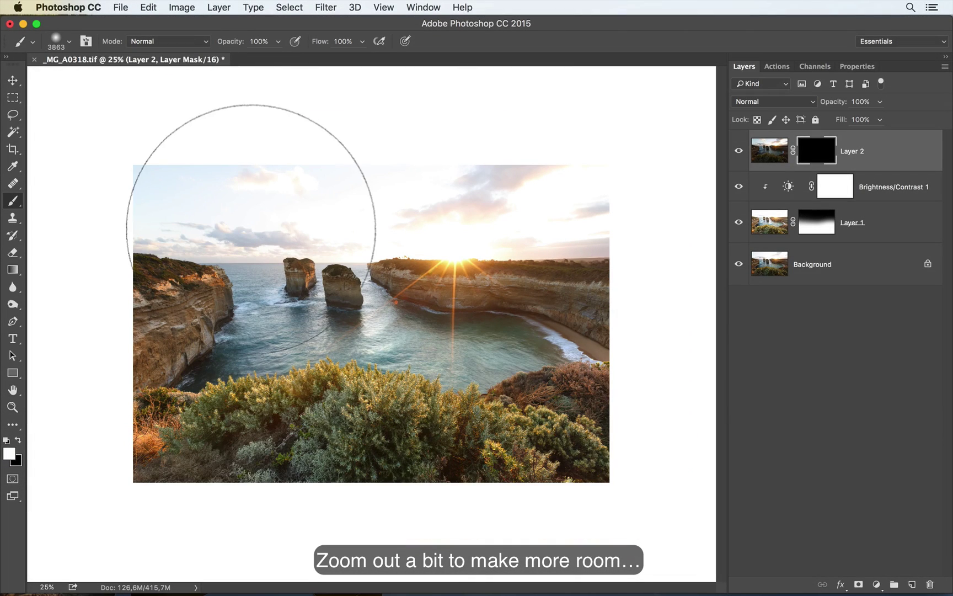
mouse_move(251, 229)
mouse_down()
mouse_move(164, 228)
mouse_move(177, 228)
mouse_up()
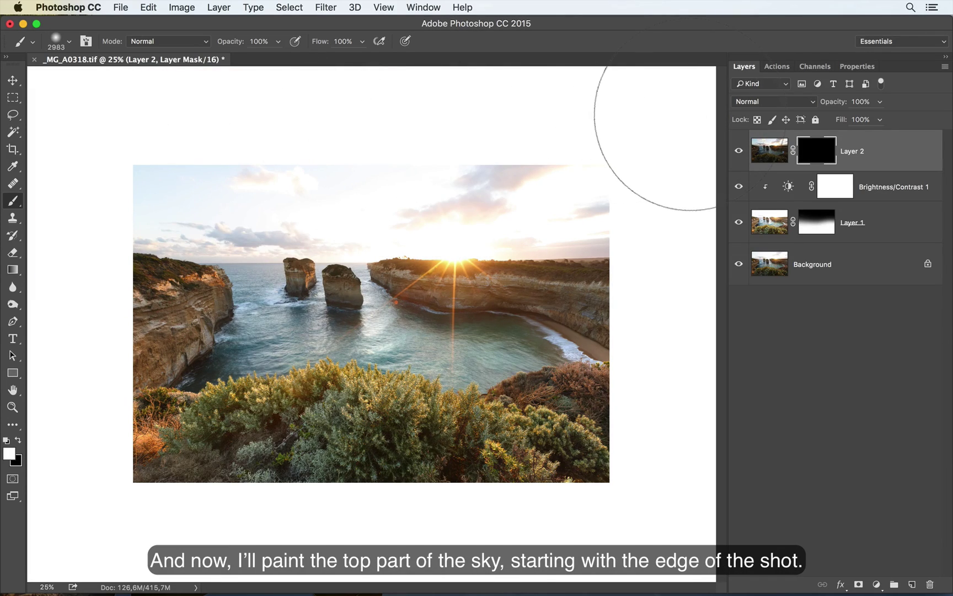
mouse_move(595, 117)
mouse_down()
mouse_move(273, 115)
mouse_move(69, 92)
mouse_move(542, 127)
mouse_move(628, 126)
mouse_move(717, 97)
mouse_move(398, 119)
mouse_move(90, 72)
mouse_move(554, 121)
mouse_move(685, 110)
mouse_move(708, 97)
mouse_up()
Try painting white on Layer 2's mask over the sun and the cliffs near the beach, and undo the stroke.
mouse_move(533, 230)
mouse_down()
mouse_move(498, 233)
mouse_move(549, 237)
mouse_move(491, 246)
mouse_move(627, 259)
mouse_up()
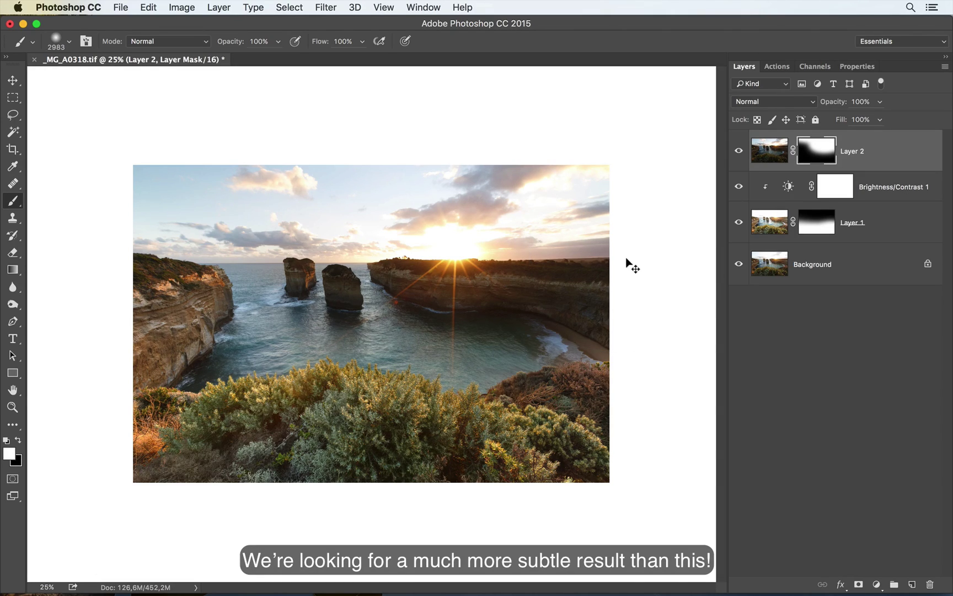
key(super+z)
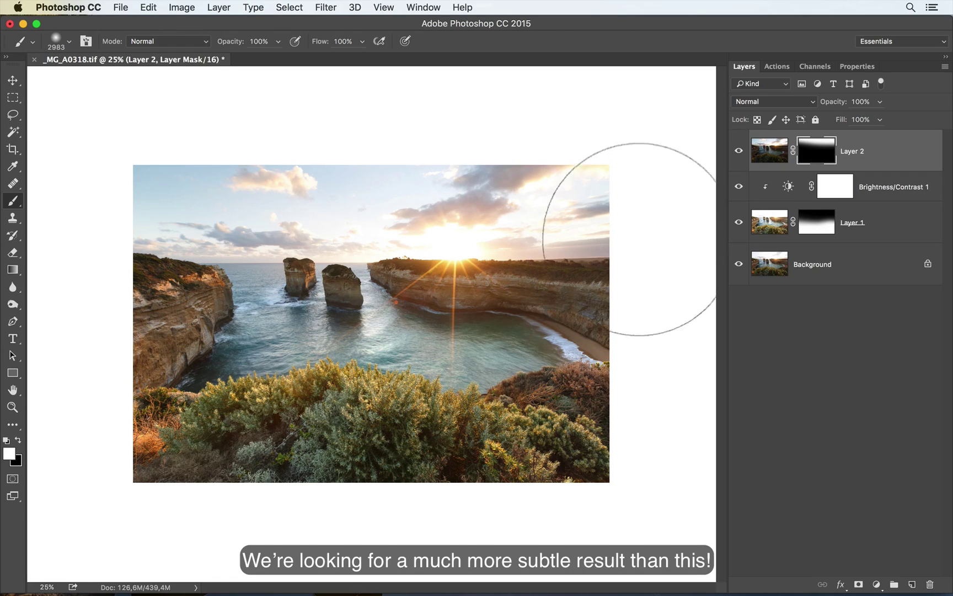
Compare the sky before and after the Layer 2 blend by repeatedly hiding and showing the layer.
click(738, 152)
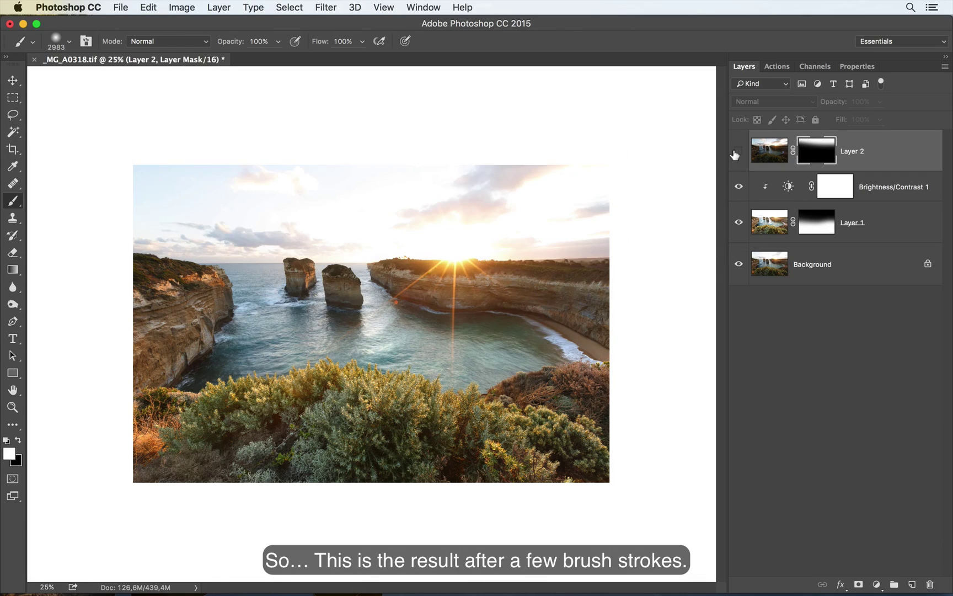
click(737, 152)
click(737, 152)
click(737, 152)
click(737, 152)
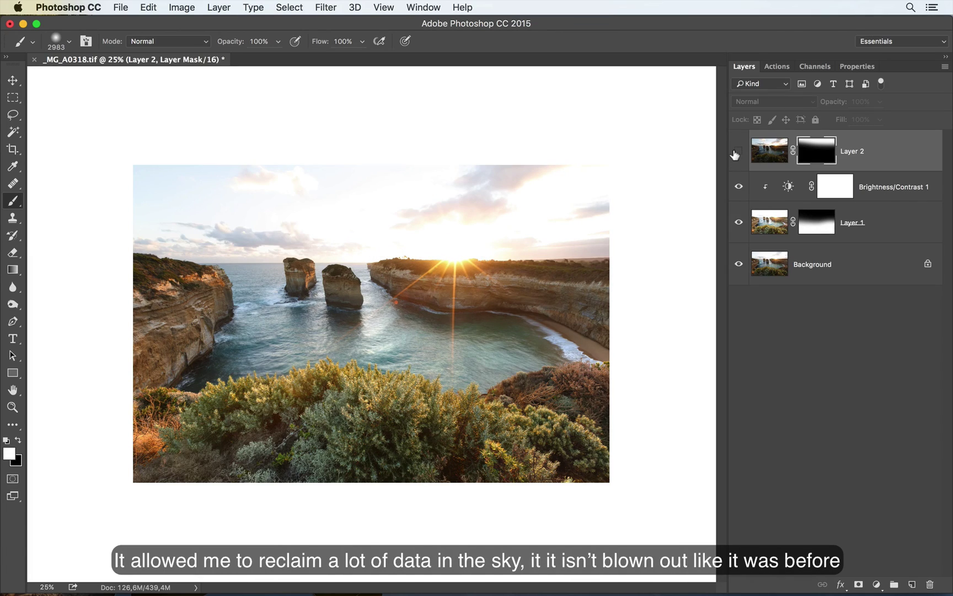
click(737, 153)
click(736, 152)
click(737, 153)
click(737, 152)
click(737, 153)
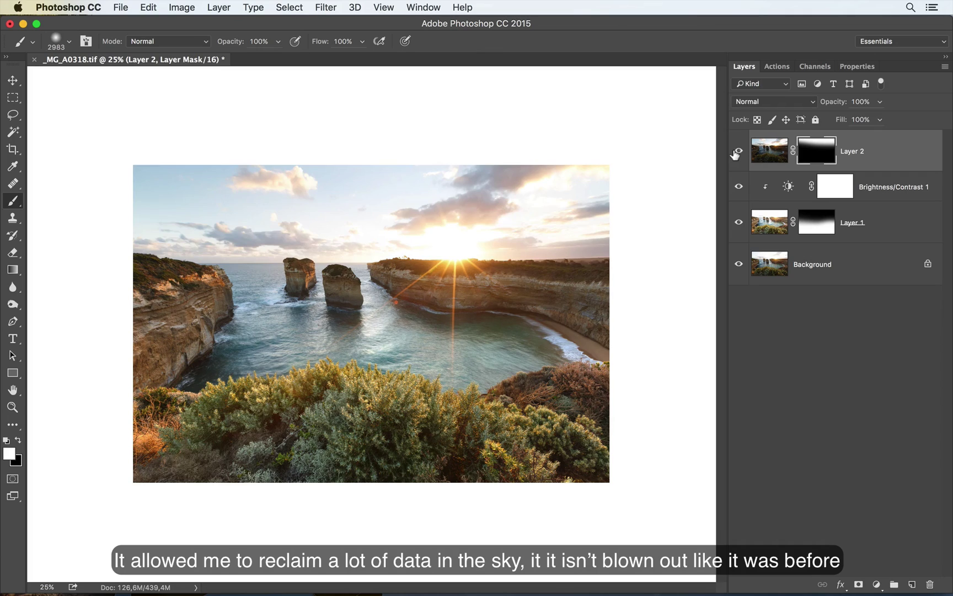
click(737, 152)
click(737, 153)
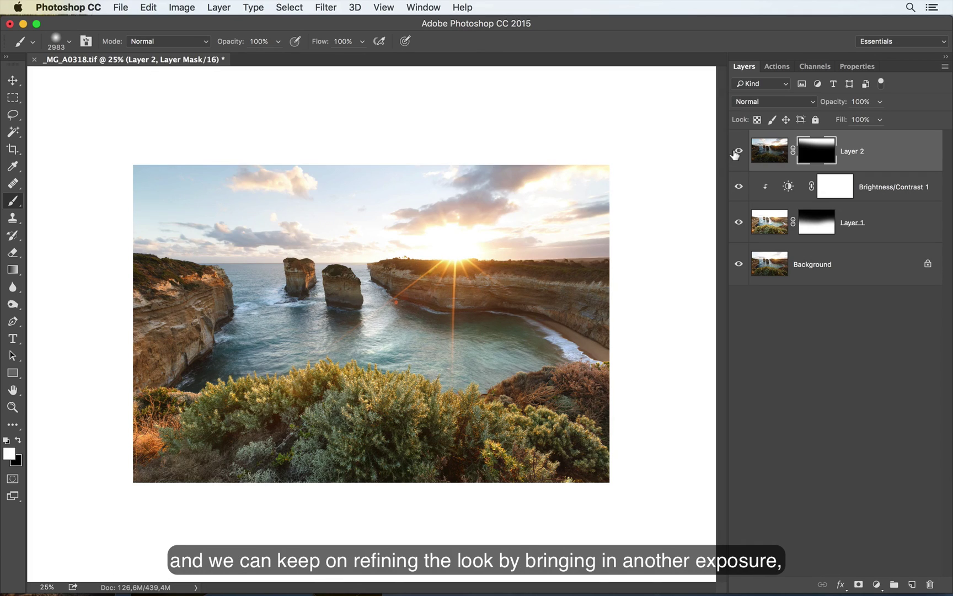
Return to the Manual blending folder and open the darker exposure _MG_A0316.tif in Photoshop.
key(v)
key(ctrl+Up)
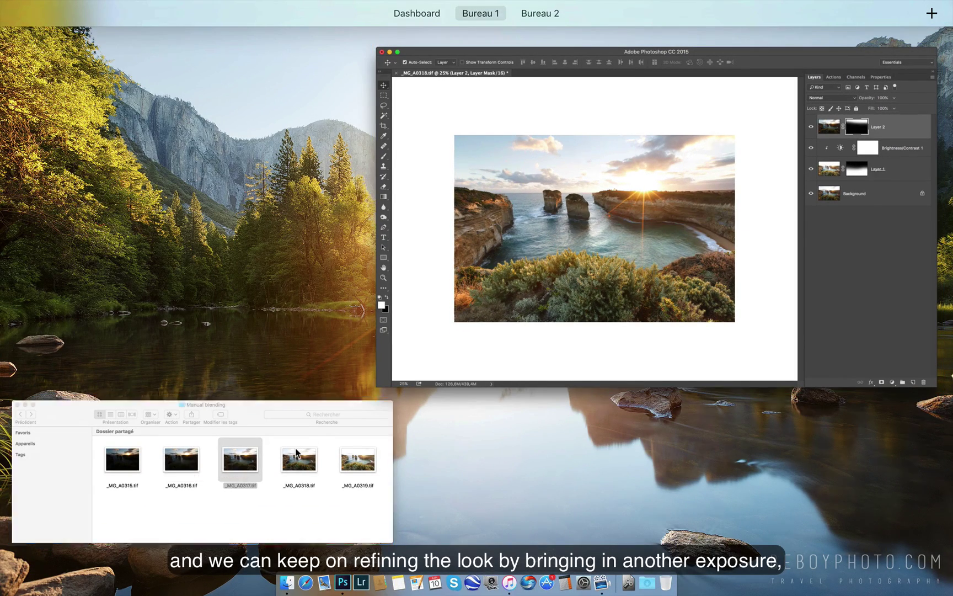
click(296, 450)
click(429, 295)
drag(429, 295, 343, 577)
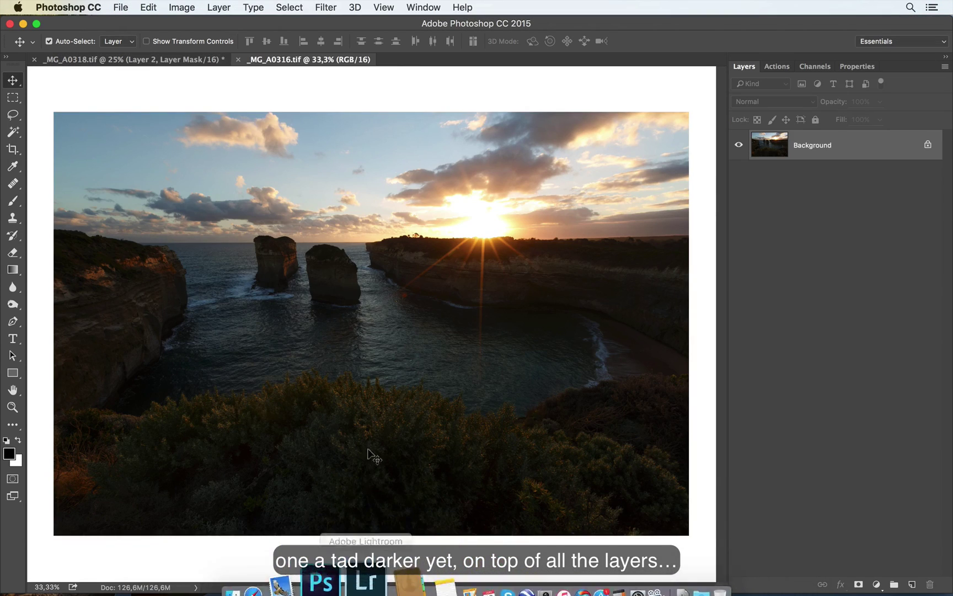
Place the _MG_A0316.tif image as a centred layer on top of _MG_A0318.tif, and close _MG_A0316.tif.
click(173, 59)
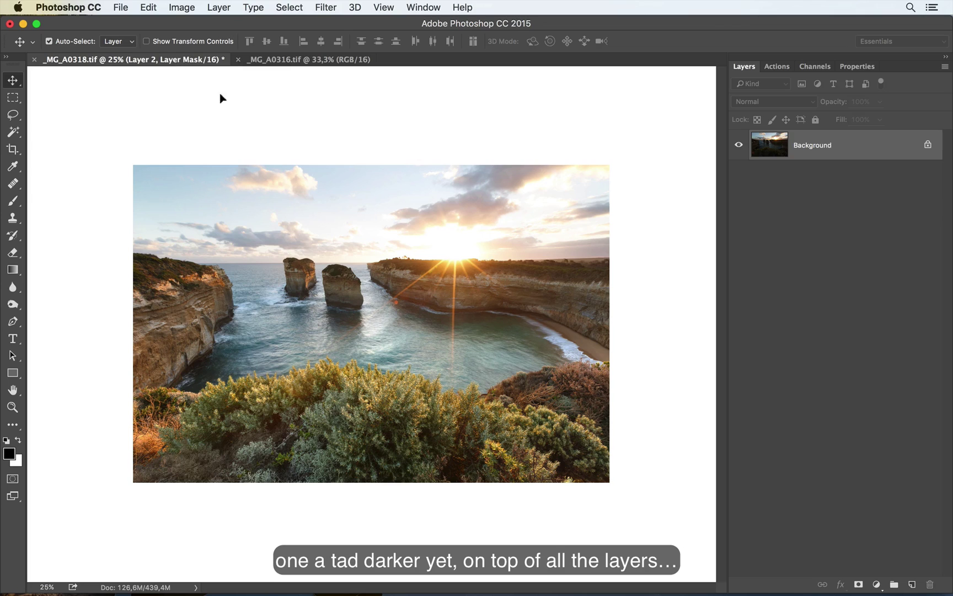
drag(347, 208, 347, 209)
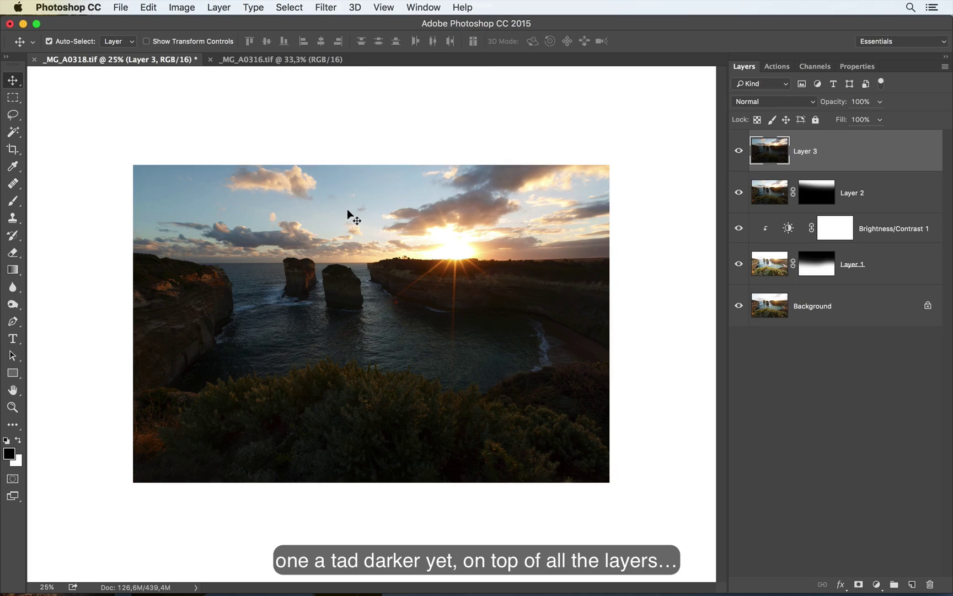
click(208, 59)
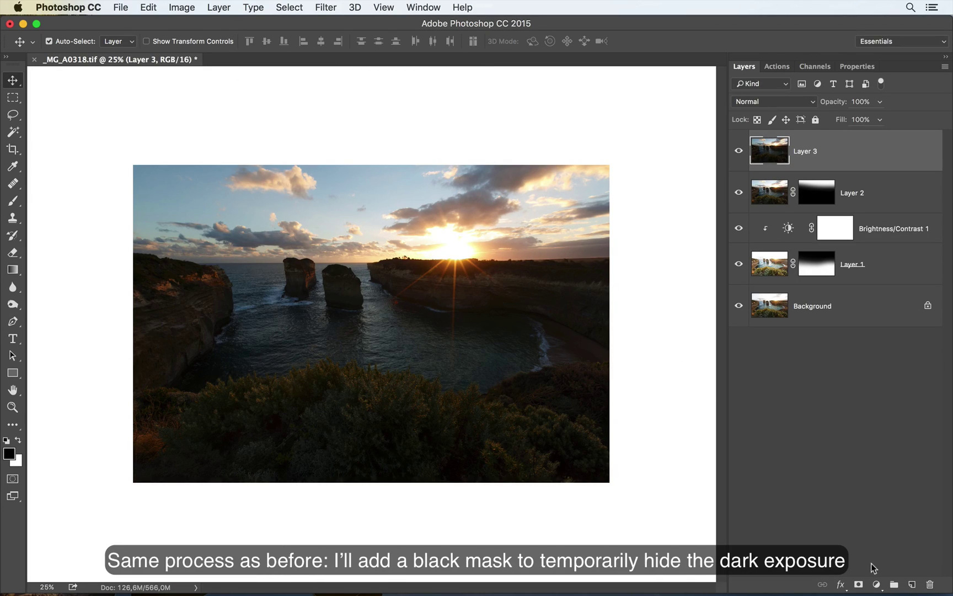
Add a black mask to Layer 3 and paint white along the top of the sky with a 2792 px brush.
alt+click(859, 584)
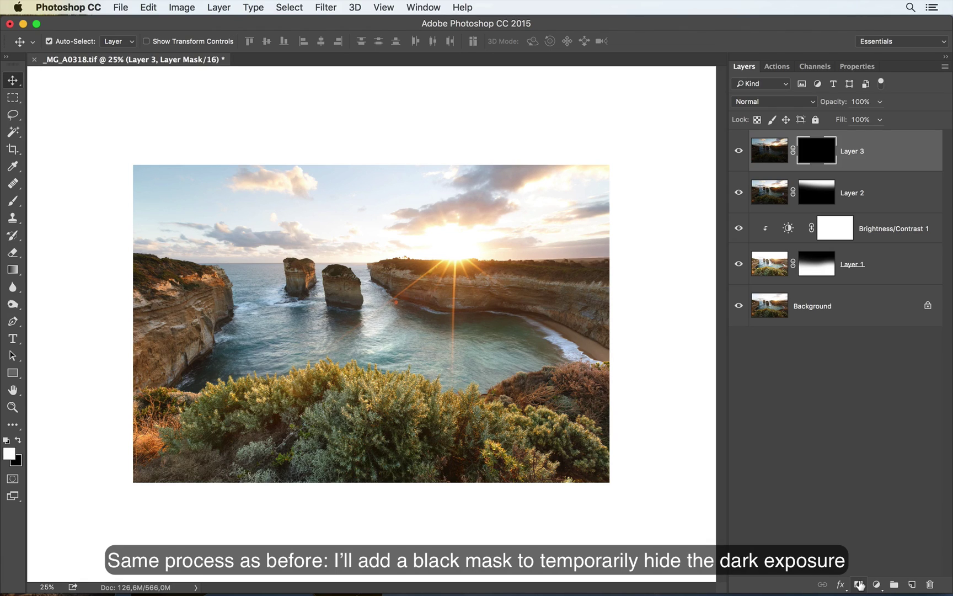
key(b)
drag(546, 305, 528, 304)
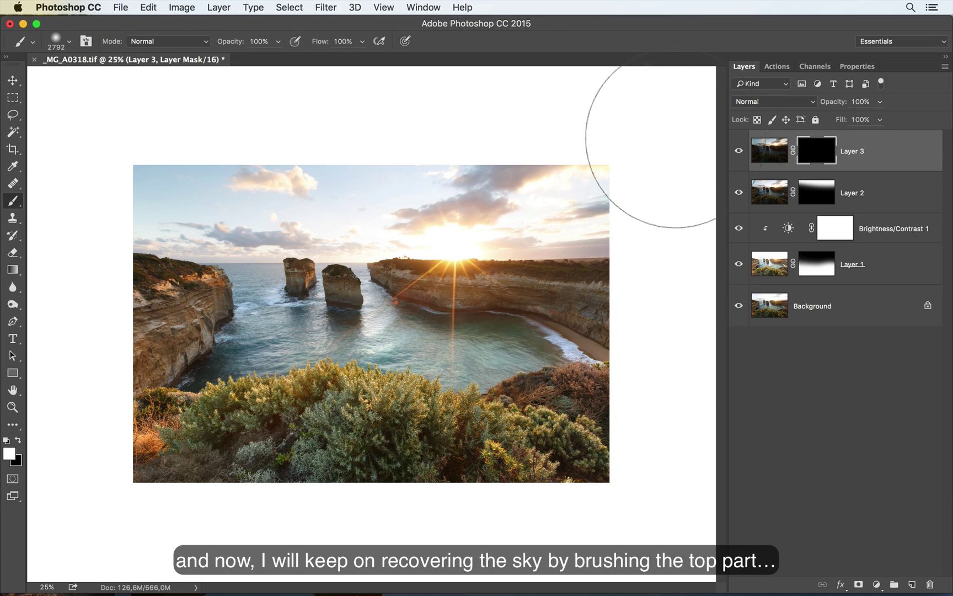
mouse_move(706, 133)
mouse_down()
mouse_move(447, 130)
mouse_move(294, 110)
mouse_move(126, 42)
mouse_up()
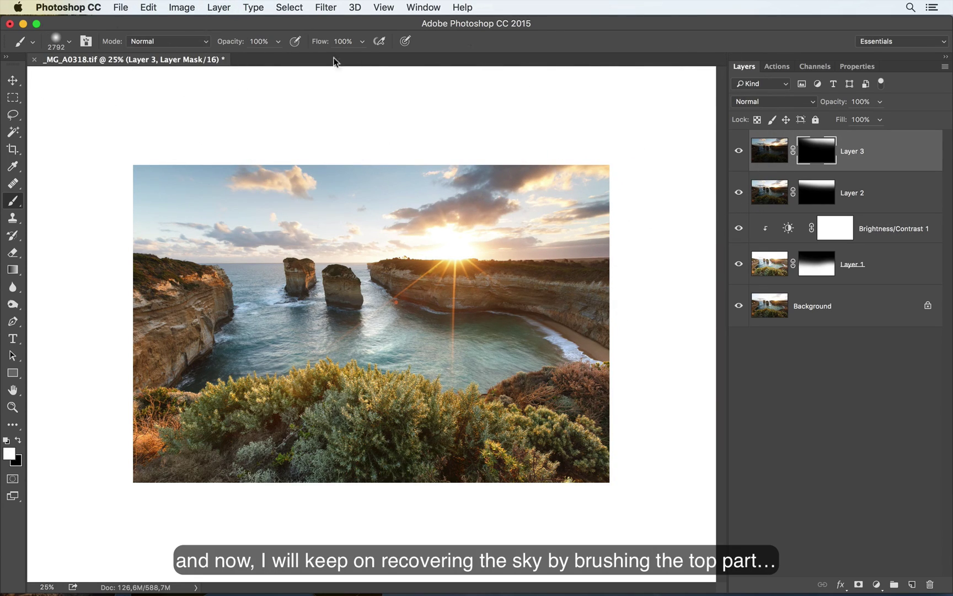
Compare the sky before and after the Layer 3 blend by repeatedly hiding and showing the layer.
click(738, 154)
click(738, 156)
click(738, 156)
click(738, 156)
click(737, 156)
click(738, 156)
click(737, 156)
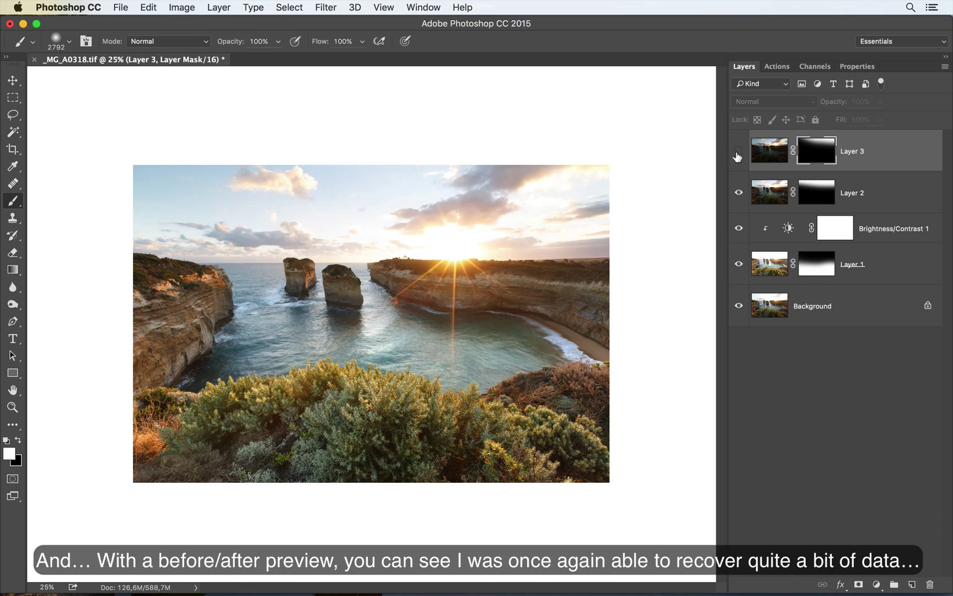
click(738, 156)
click(737, 156)
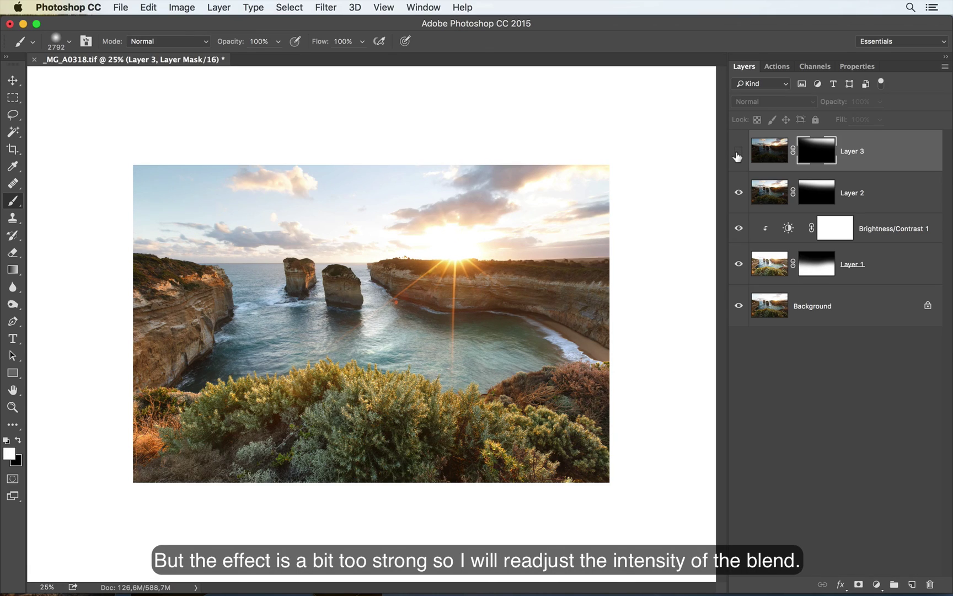
click(738, 156)
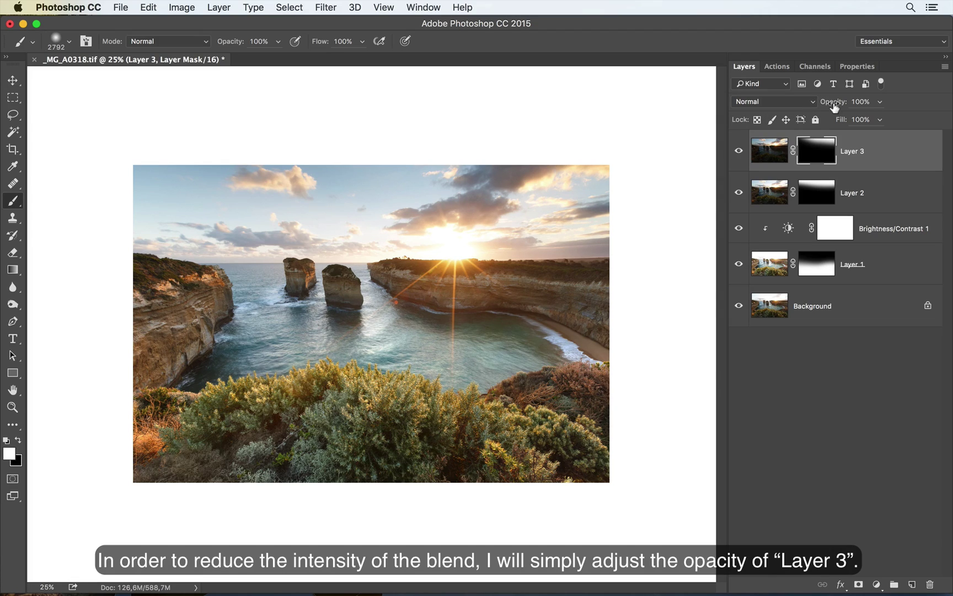
Reduce Layer 3's opacity to 50% and compare the sky with the layer hidden and shown.
drag(834, 106, 813, 111)
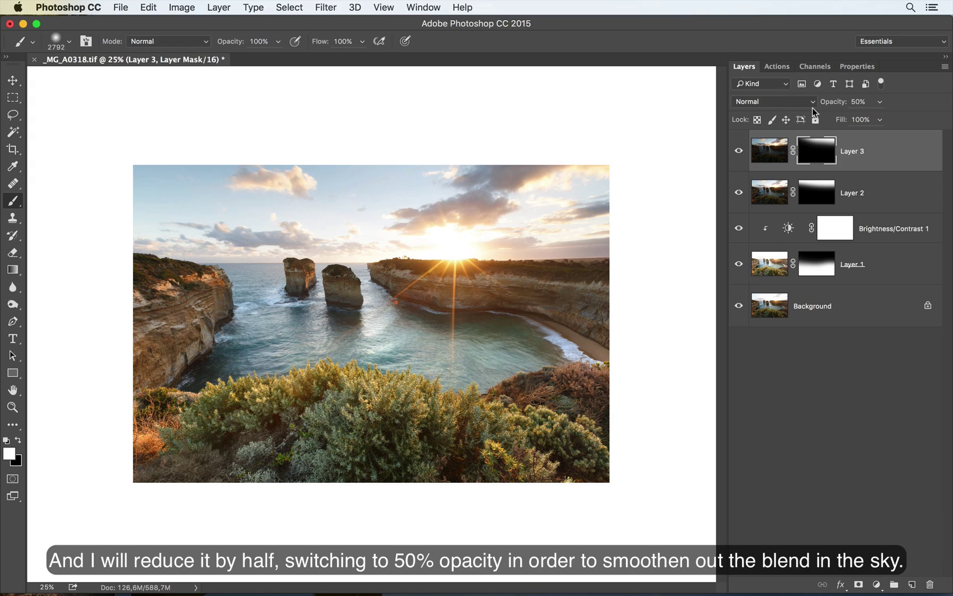
click(737, 153)
click(737, 152)
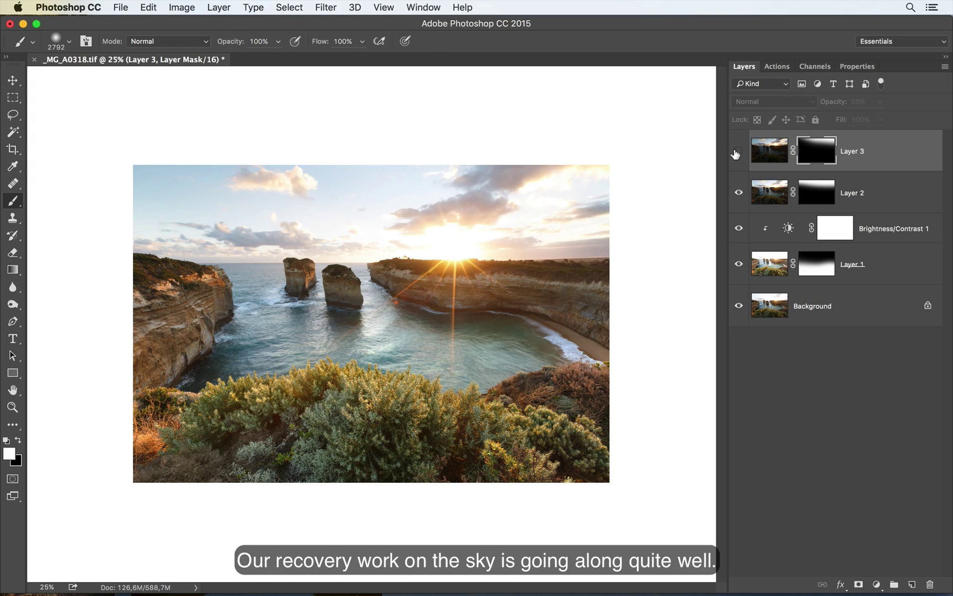
click(737, 153)
click(736, 152)
click(736, 153)
click(736, 154)
click(736, 153)
click(736, 153)
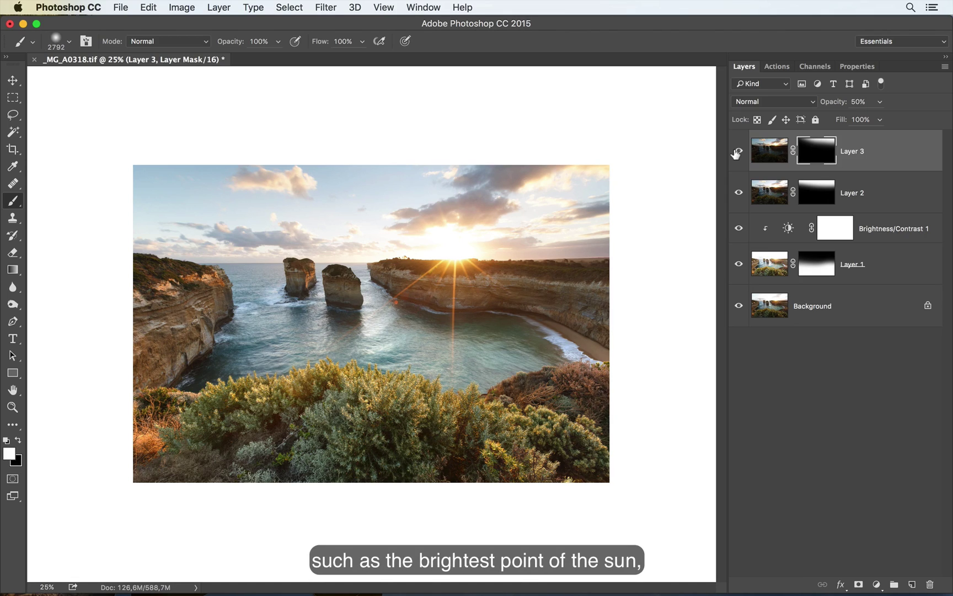
Return to the Manual blending folder and open the darkest exposure _MG_A0315.tif in Photoshop.
key(v)
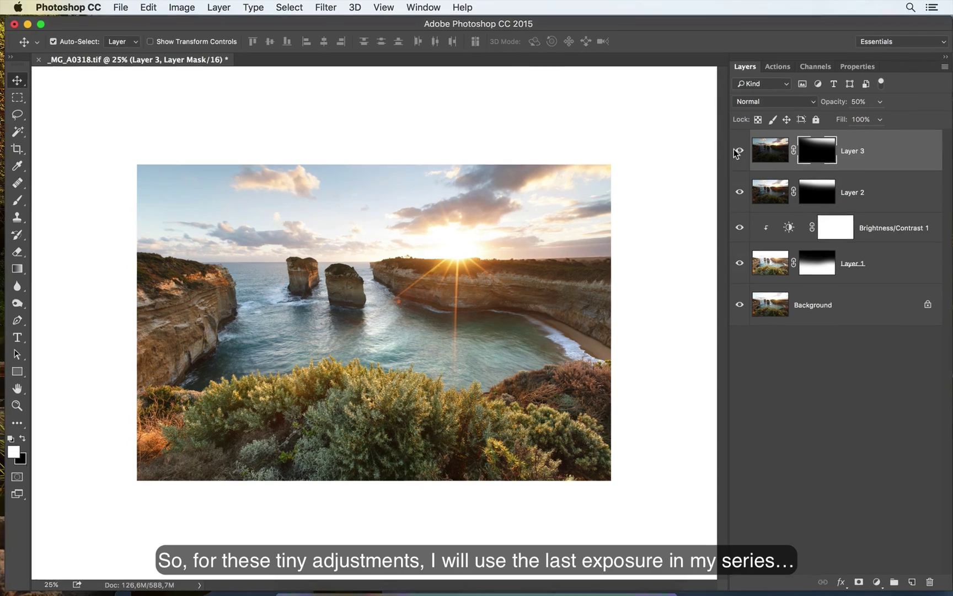
key(ctrl+Up)
click(251, 460)
drag(319, 278, 329, 579)
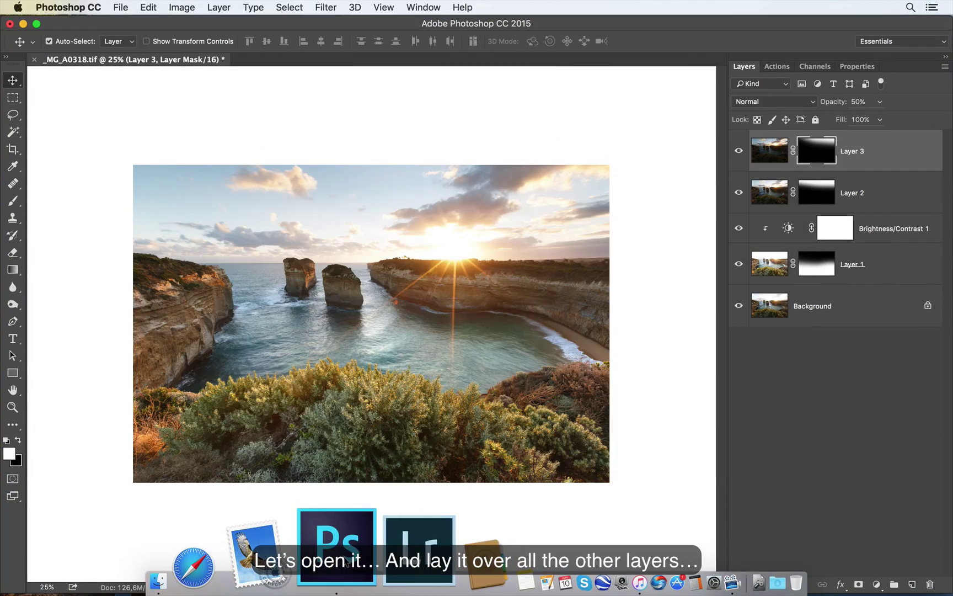
Place _MG_A0315.tif as a centred top layer in _MG_A0318.tif, closing the source file, and add a black mask to Layer 4.
drag(379, 352, 360, 221)
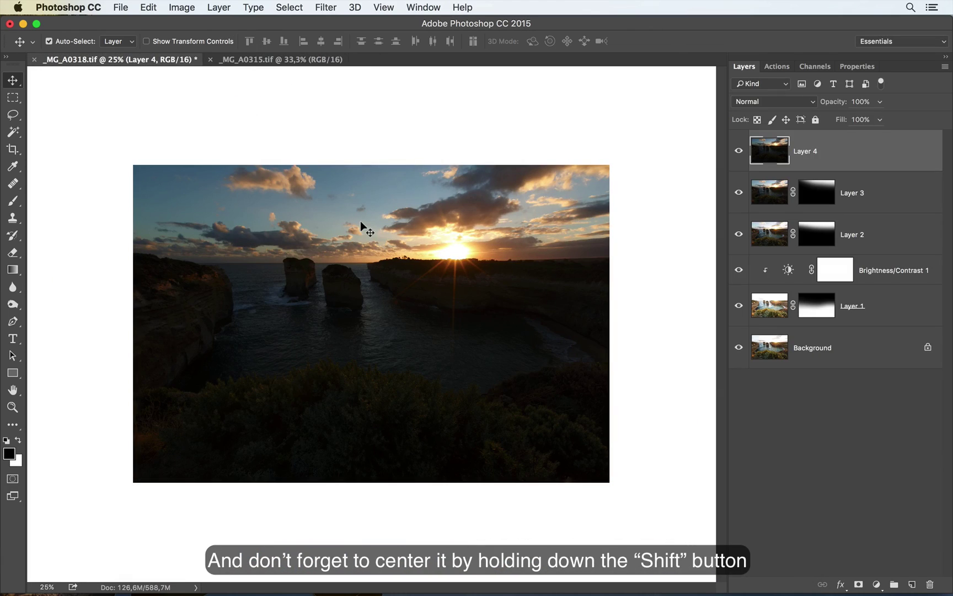
click(210, 60)
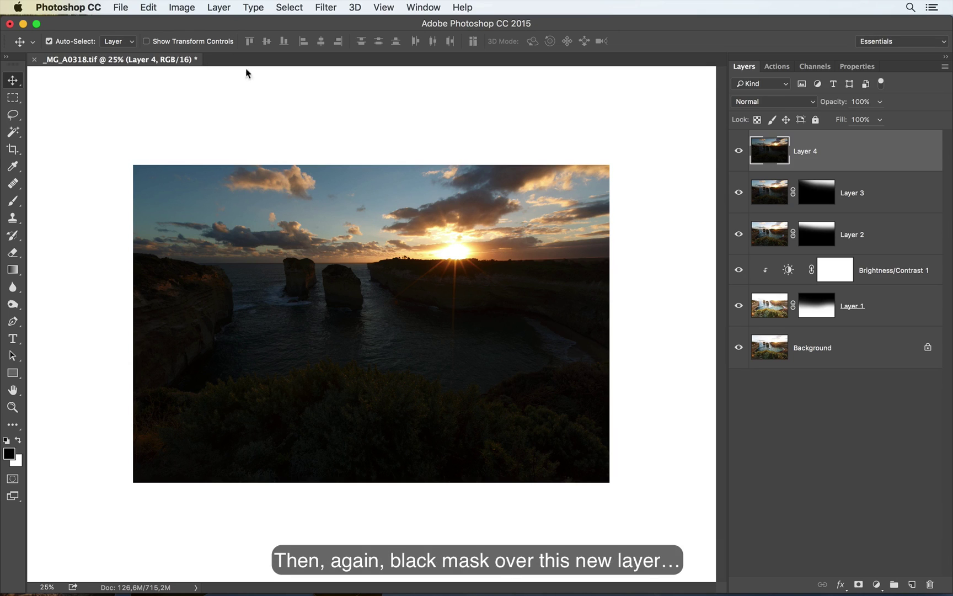
alt+click(858, 585)
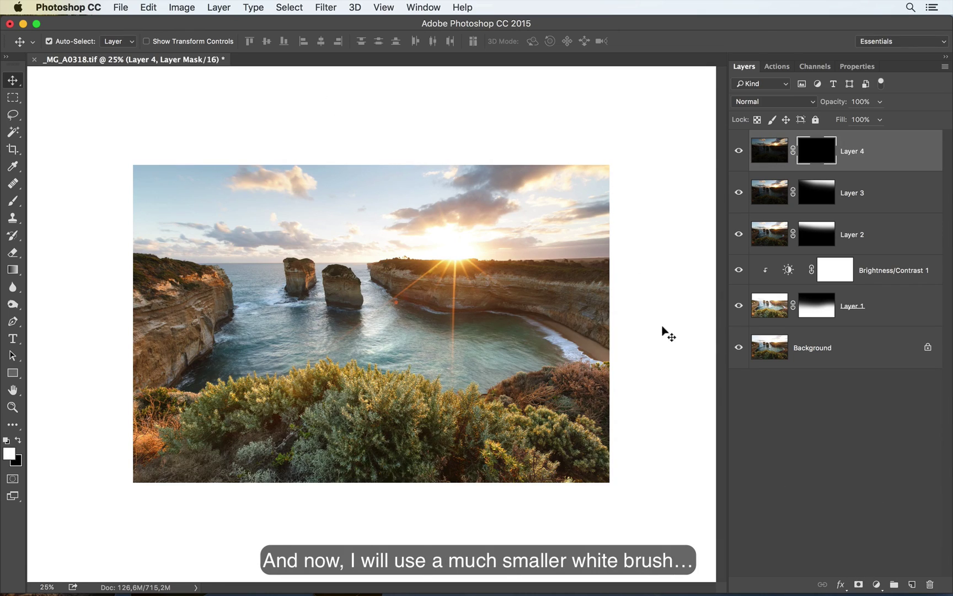
Try painting white on Layer 4's mask around the sun with a 495 px brush at 100% opacity, and undo the stroke.
key(b)
mouse_move(521, 258)
mouse_down()
mouse_move(418, 253)
mouse_move(322, 264)
mouse_up()
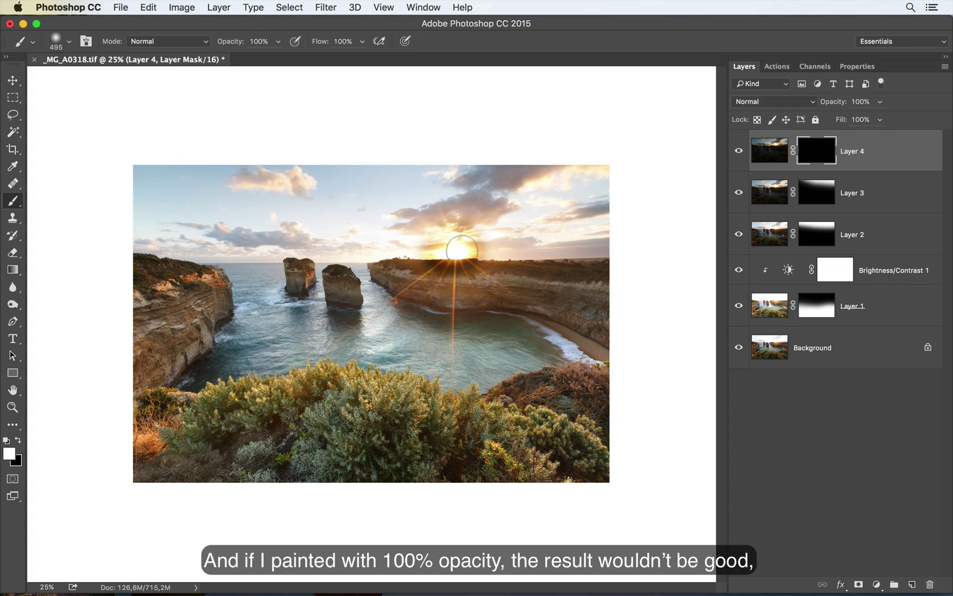
mouse_move(463, 248)
mouse_down()
mouse_move(601, 187)
mouse_move(472, 259)
mouse_move(569, 236)
mouse_move(632, 238)
mouse_move(460, 266)
mouse_move(555, 272)
mouse_up()
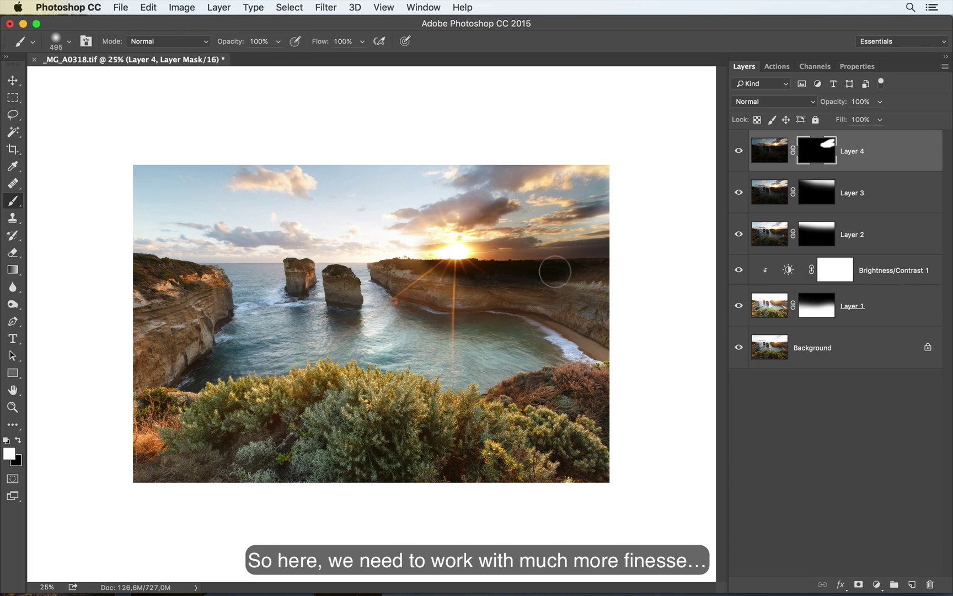
key(super+z)
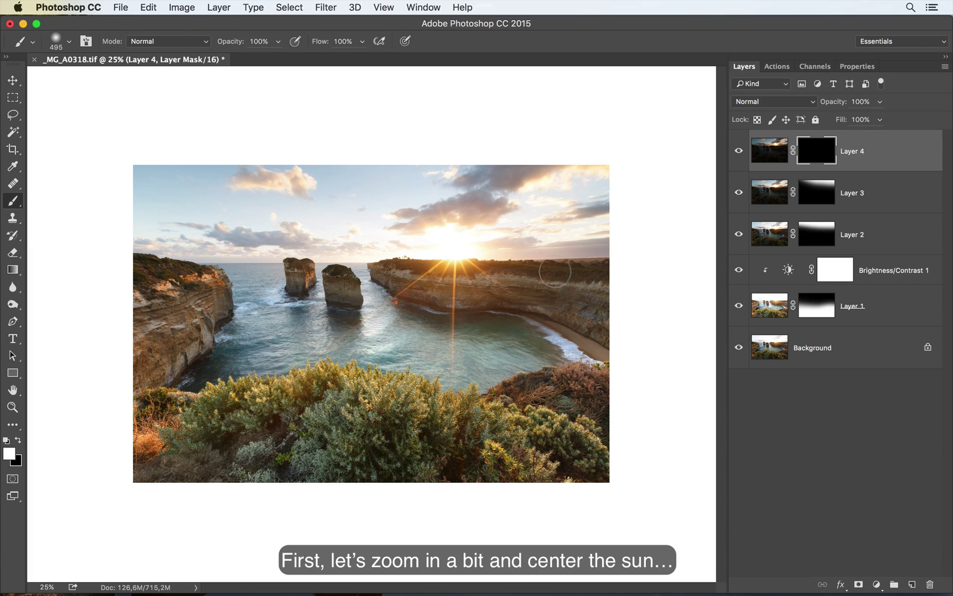
Paint white lightly over the sun on Layer 4's mask with a 338 px brush, lowering the brush opacity to 8%.
key(super+plus)
key(super+plus)
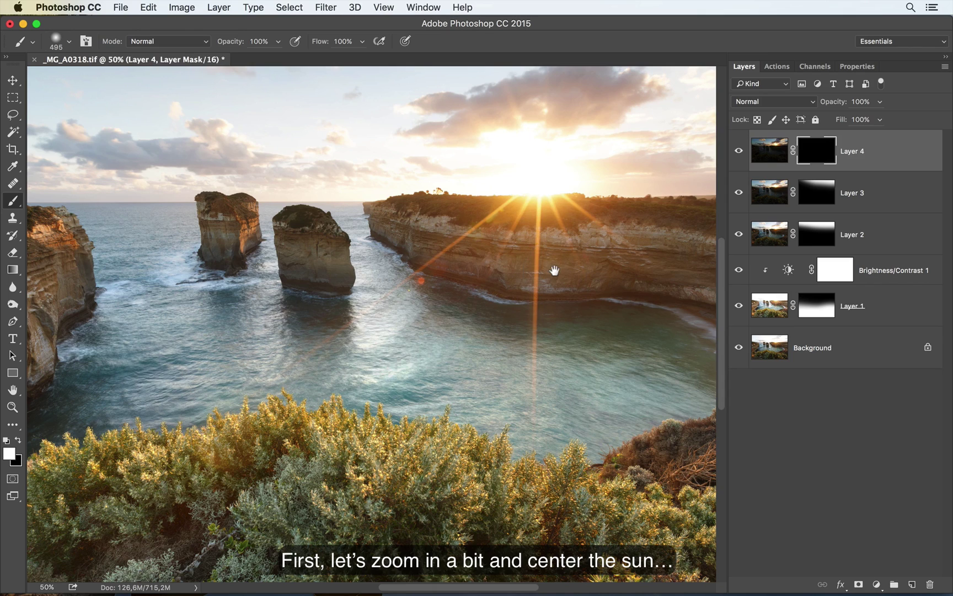
drag(554, 270, 380, 391)
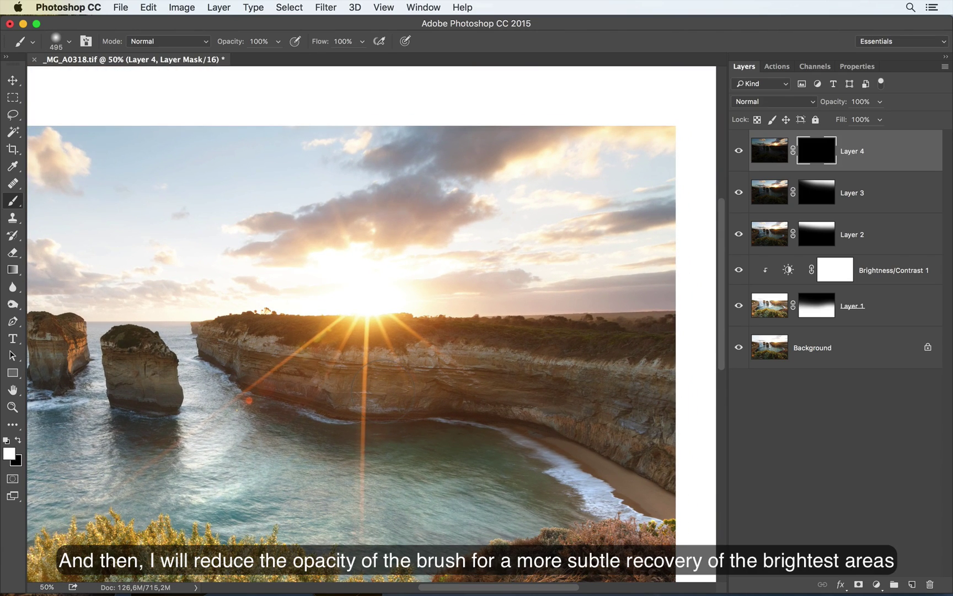
drag(382, 390, 397, 177)
drag(371, 274, 342, 275)
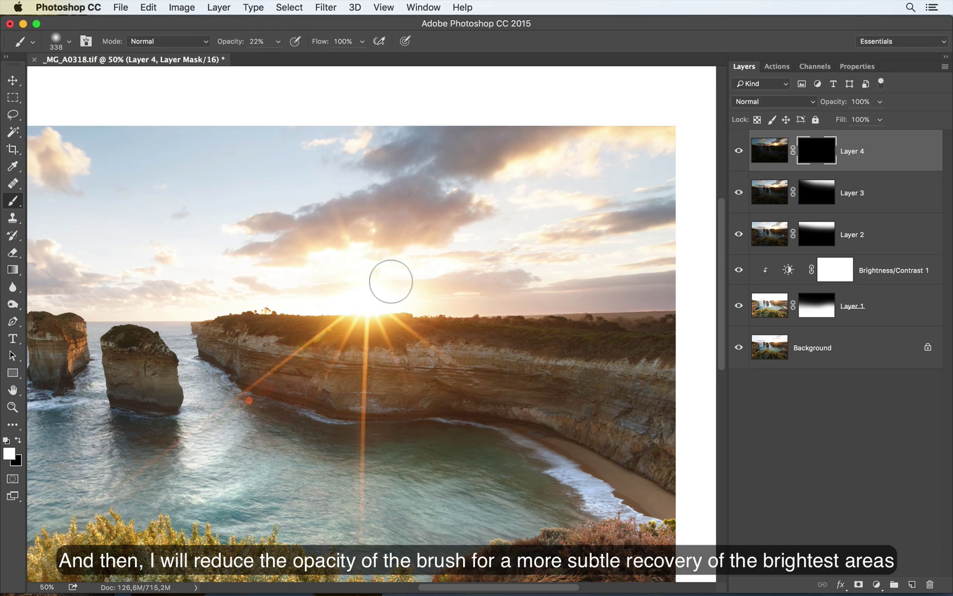
drag(353, 287, 353, 269)
drag(389, 297, 388, 279)
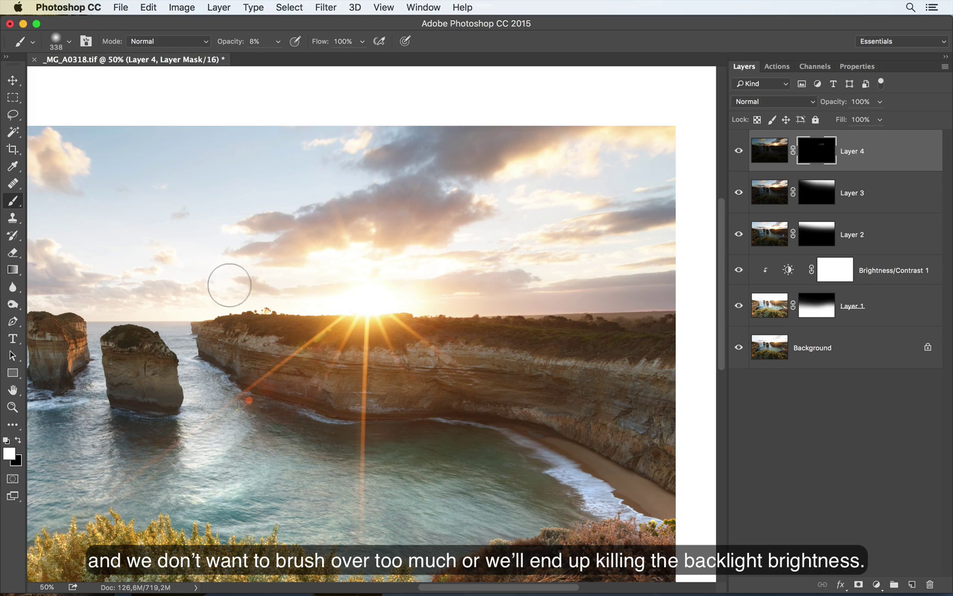
click(377, 290)
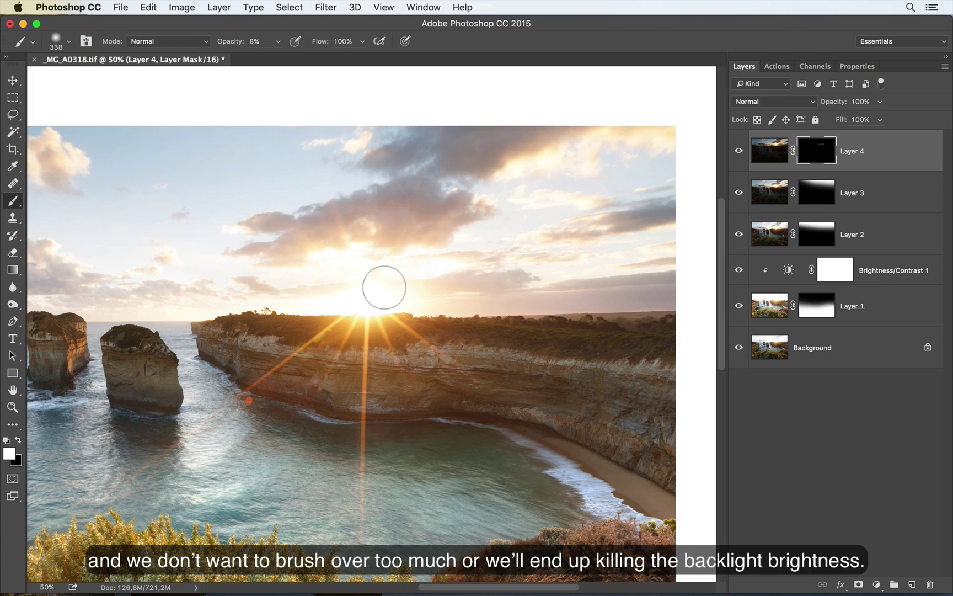
Paint white very lightly around the sun on Layer 4's mask with a 508 px brush at 4% opacity.
mouse_move(397, 280)
mouse_down()
mouse_move(425, 278)
mouse_move(424, 269)
mouse_up()
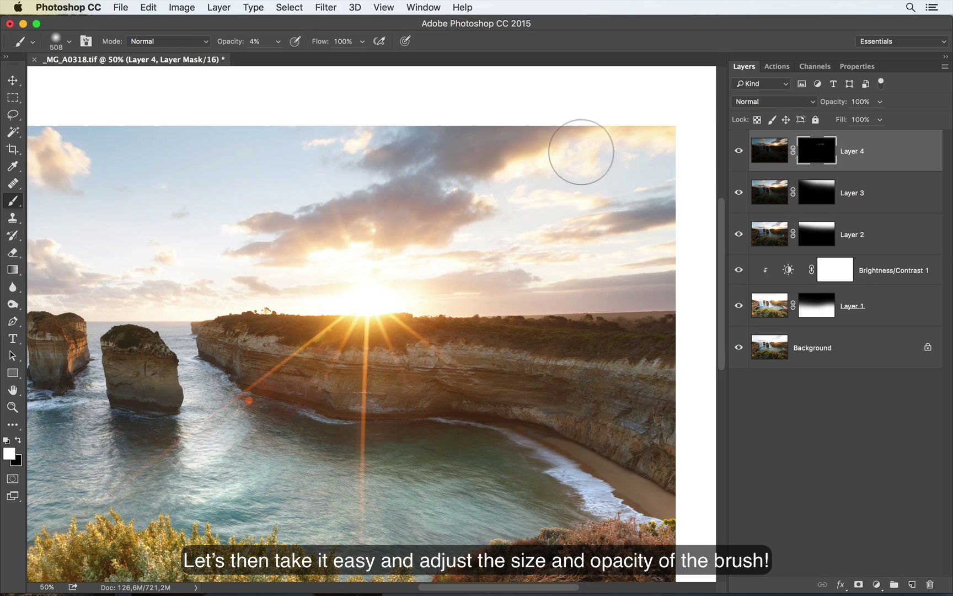
click(399, 270)
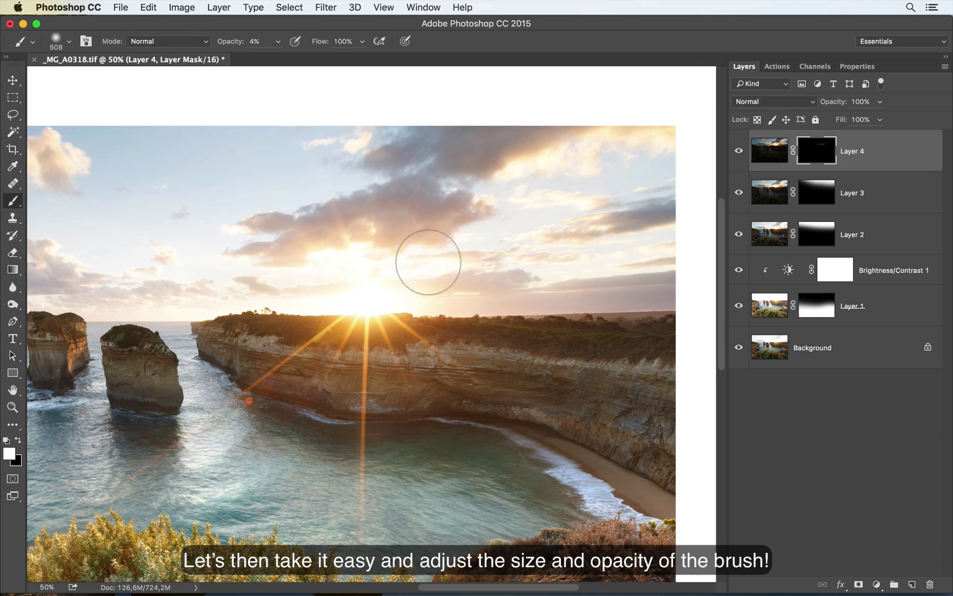
click(388, 287)
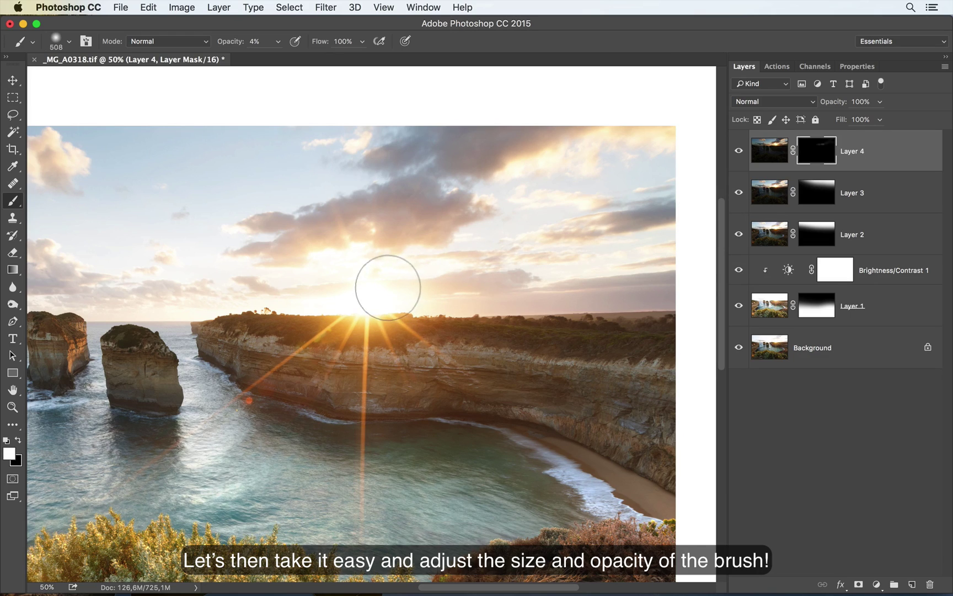
Refine Layer 4's mask around the sun and upper clouds with smaller white brushes, going from 341 px at 6% to 81 px at 8% opacity.
drag(373, 283, 346, 288)
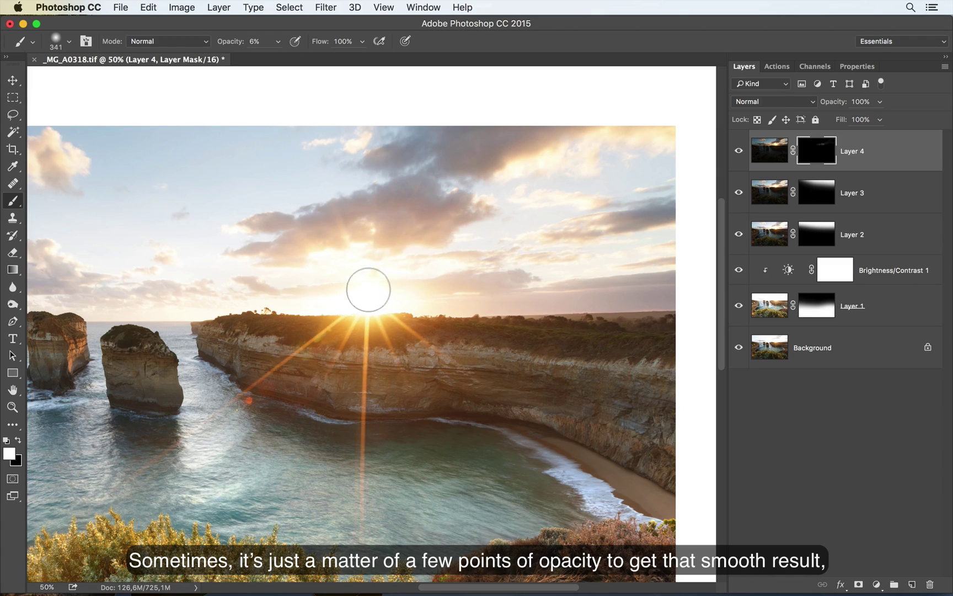
drag(382, 279, 354, 284)
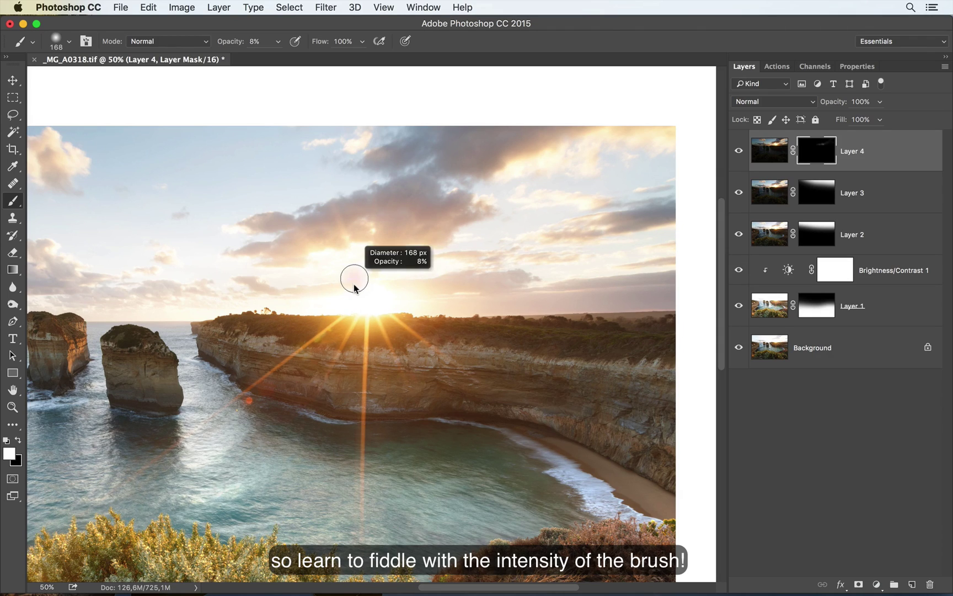
drag(536, 160, 522, 160)
ctrl+alt+click(508, 171)
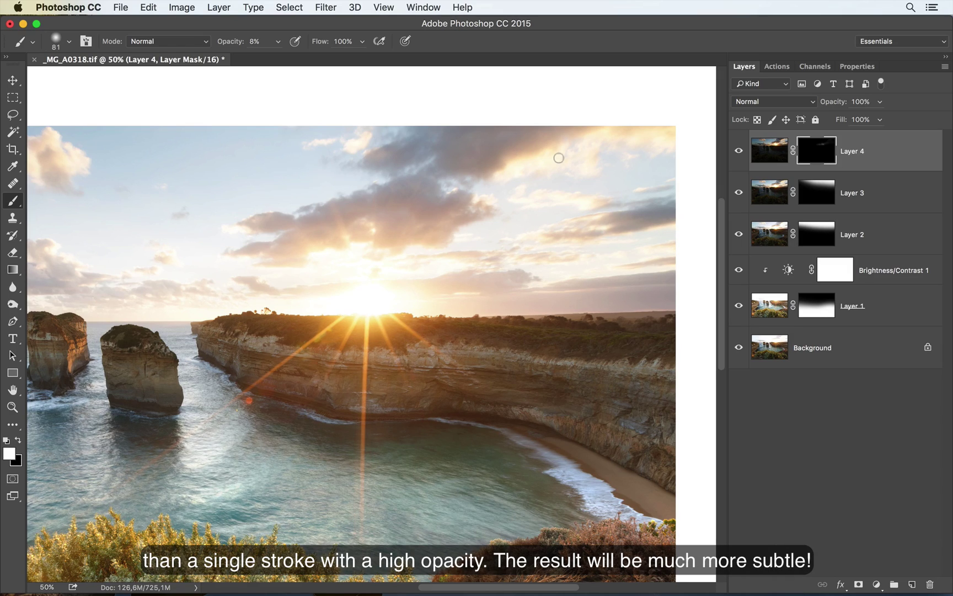
Compare the image with Layer 4 hidden and shown to check the highlight recovery around the sun.
click(739, 153)
click(739, 154)
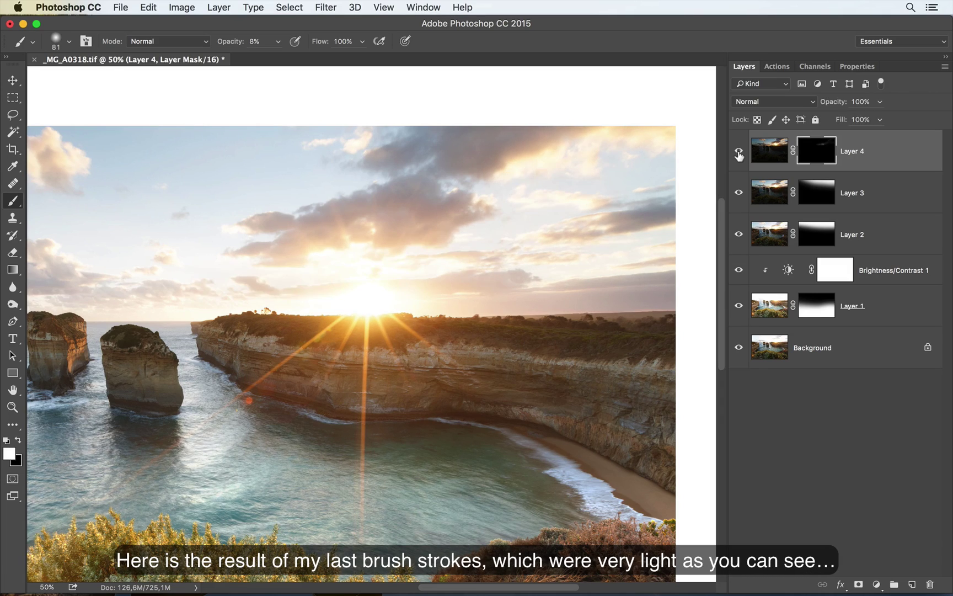
click(739, 154)
click(739, 153)
click(739, 153)
click(738, 155)
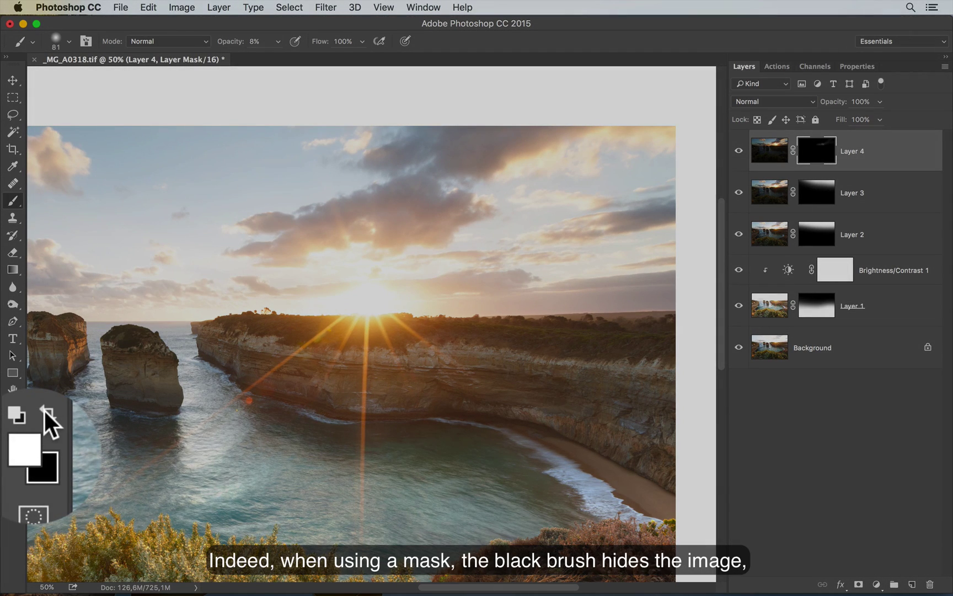
Paint black around the sun on Layer 4's mask with a 211 px brush, raising the opacity from 13% to 31%.
click(19, 440)
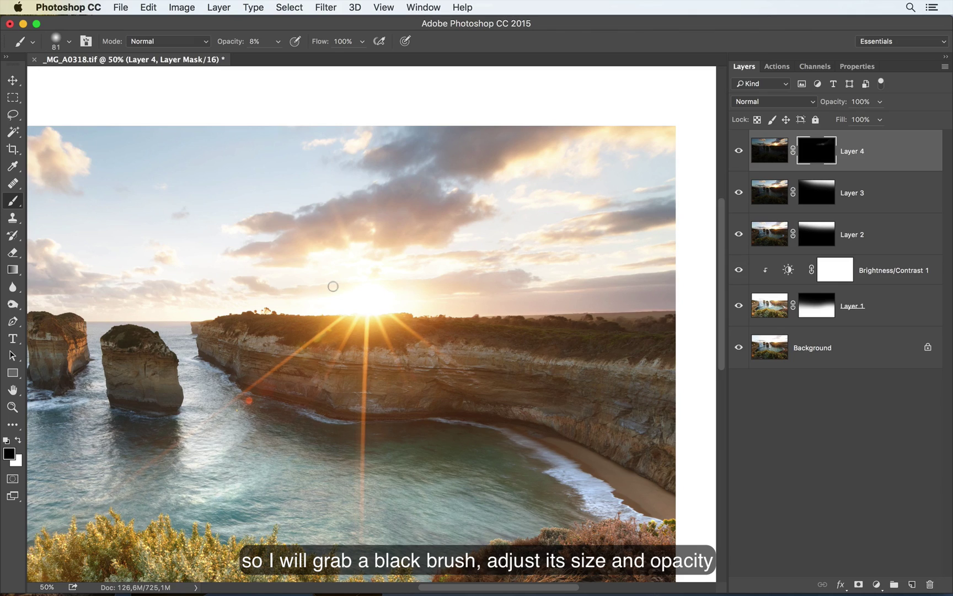
mouse_move(333, 286)
mouse_down()
mouse_move(359, 286)
mouse_move(349, 308)
mouse_up()
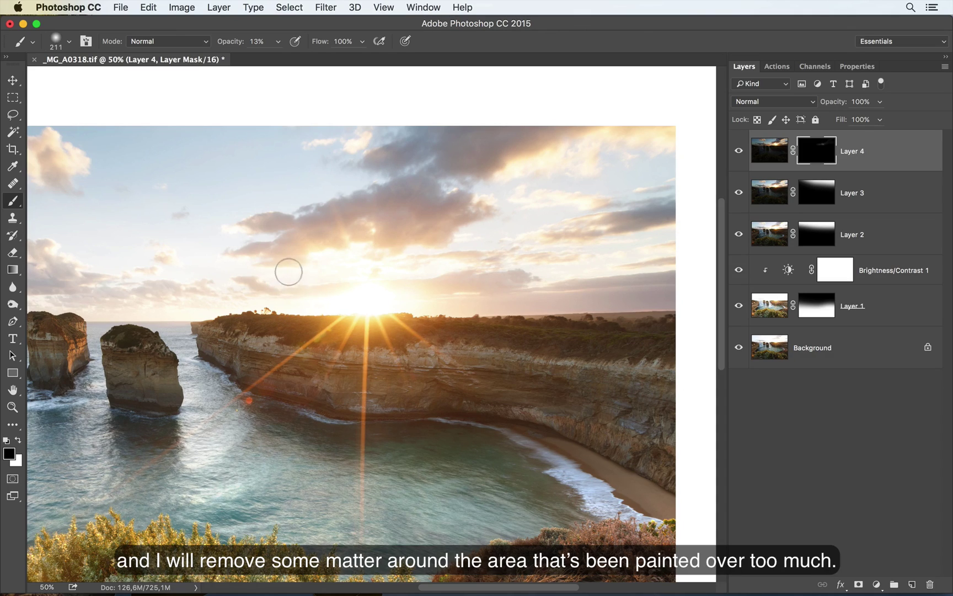
drag(393, 251, 396, 309)
Check the corrected sun area by hiding and showing Layer 4 again.
click(737, 152)
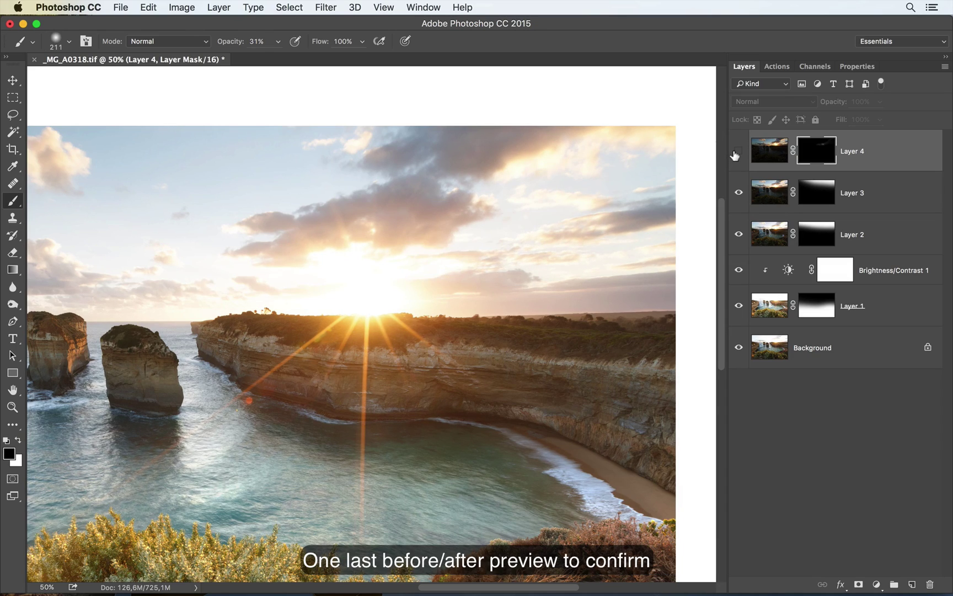
click(737, 152)
click(736, 153)
click(737, 152)
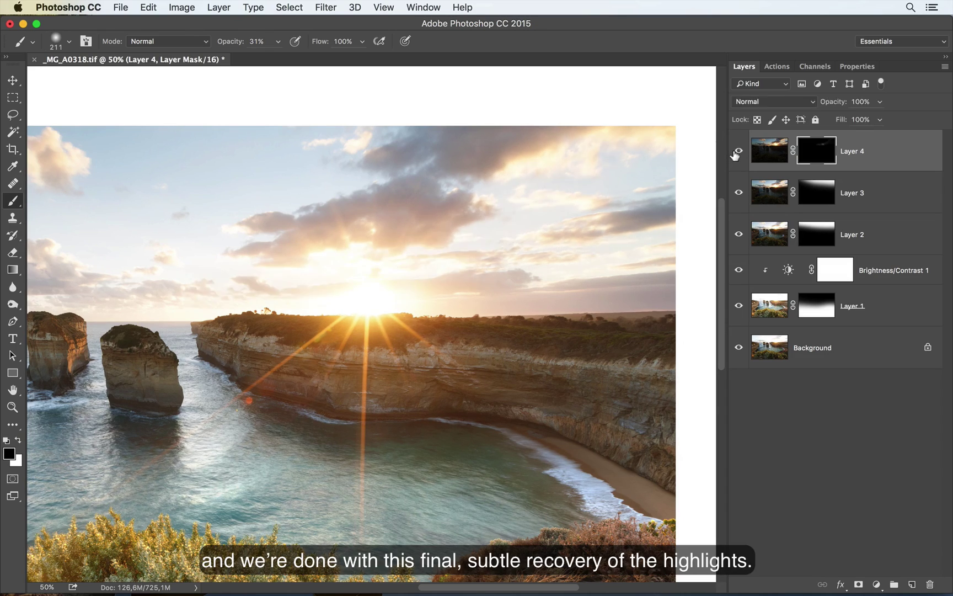
click(737, 152)
click(737, 152)
Compare the whole blended image with the Background layer alone at 33.3% zoom.
key(super+minus)
key(v)
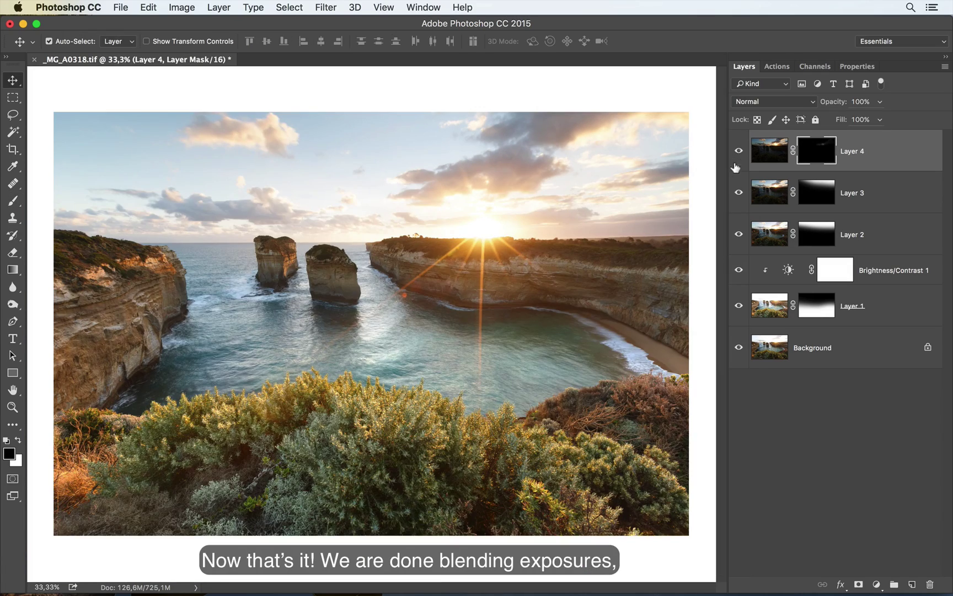
alt+click(739, 350)
alt+click(740, 350)
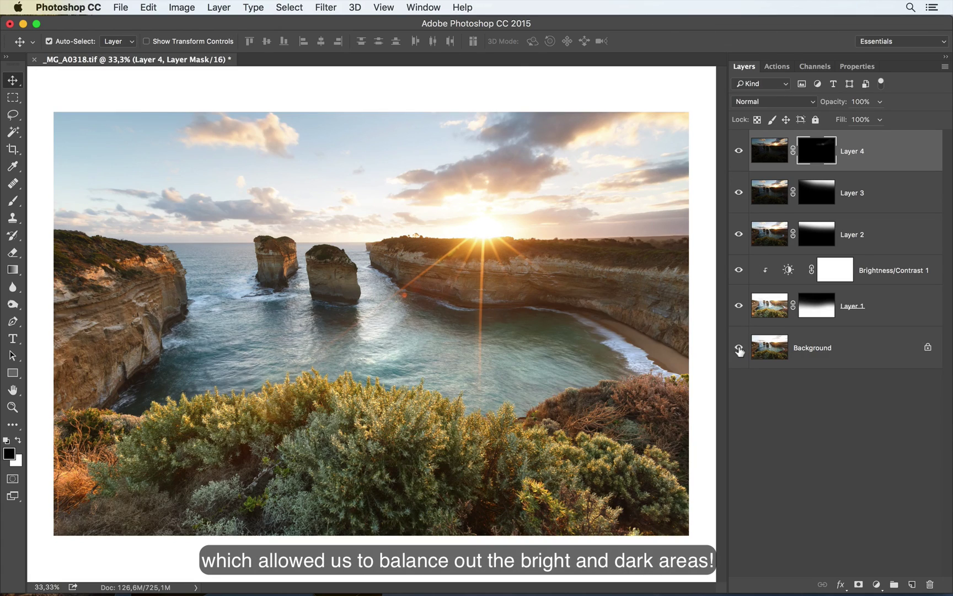
alt+click(739, 350)
alt+click(739, 350)
alt+click(739, 350)
alt+click(739, 350)
alt+click(739, 350)
alt+click(739, 350)
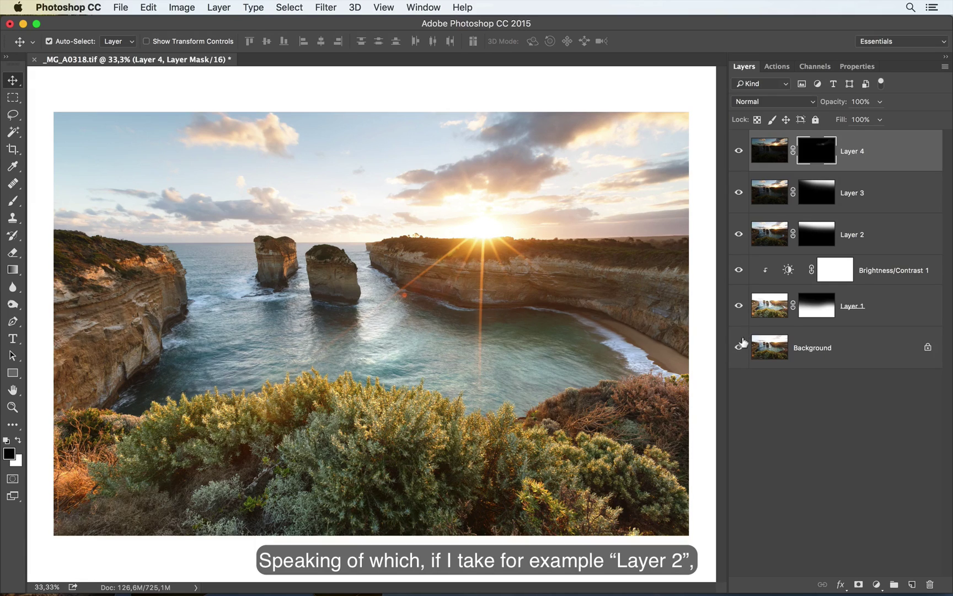
Lower Layer 2's opacity to 84% to soften the sky edit.
click(869, 234)
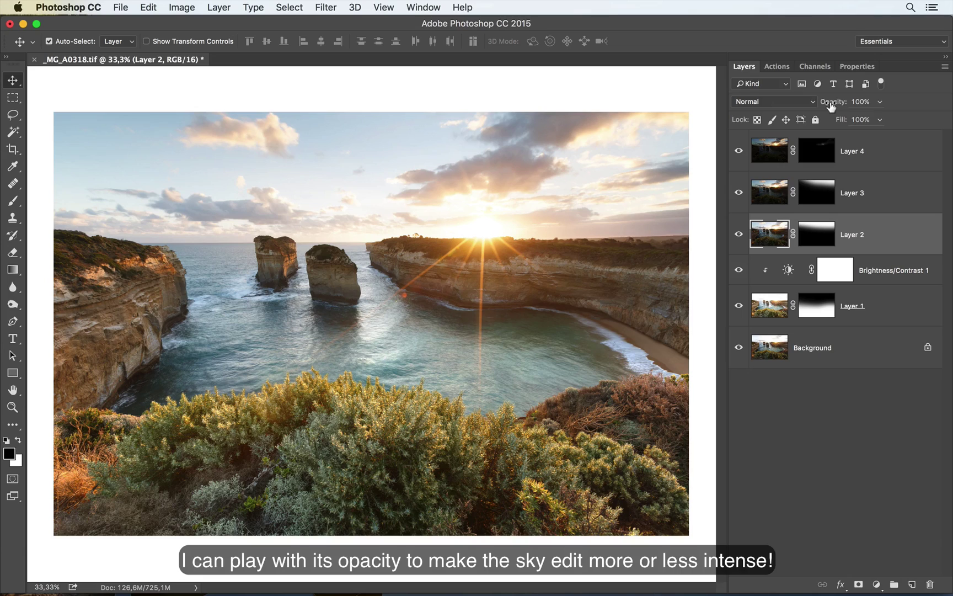
mouse_move(830, 106)
mouse_down()
mouse_move(762, 114)
mouse_move(850, 123)
mouse_move(840, 122)
mouse_up()
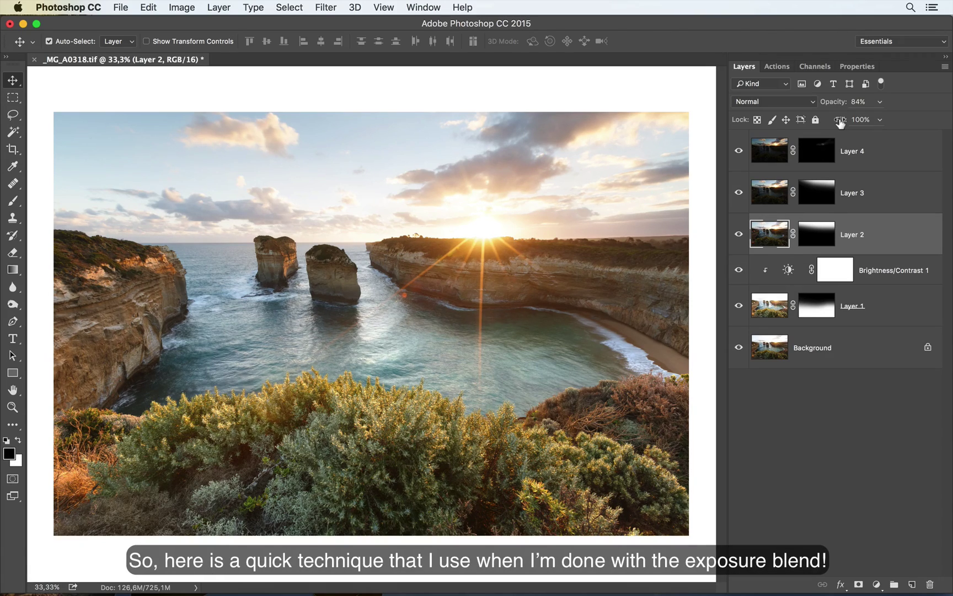
Examine the area below the sun at 100% zoom with Layers 4, 3 and 2 hidden and shown.
key(super+1)
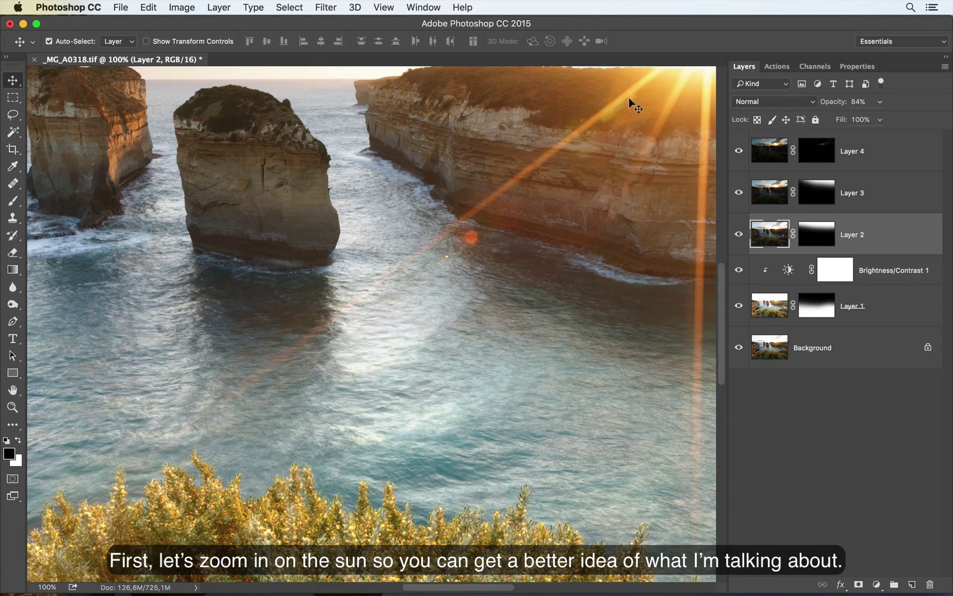
drag(584, 152, 260, 385)
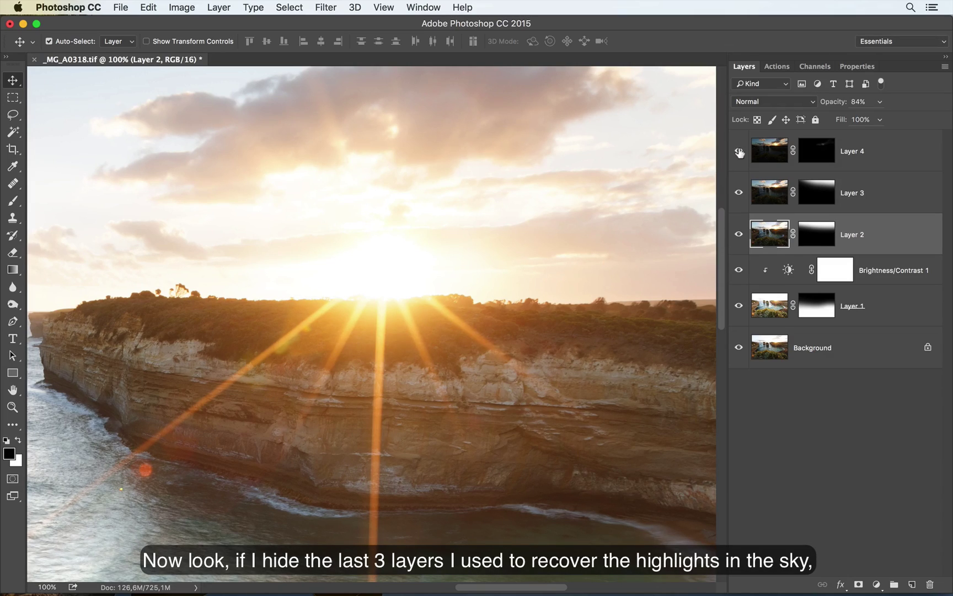
mouse_move(740, 152)
mouse_down()
mouse_move(739, 238)
mouse_move(737, 154)
mouse_up()
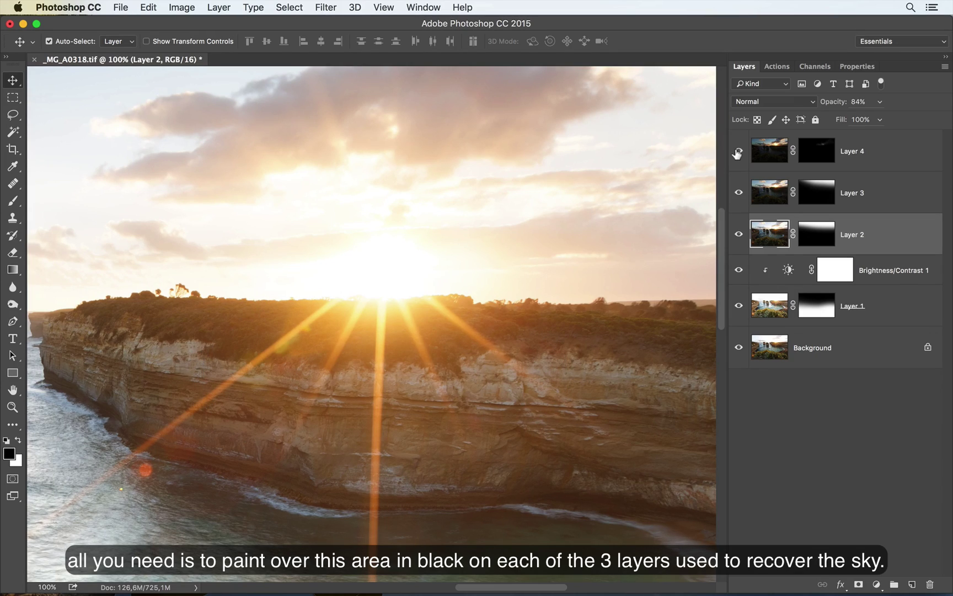
Paint black over the cliff below the sun on Layer 4's mask with a 401 px brush at 100% opacity.
click(816, 158)
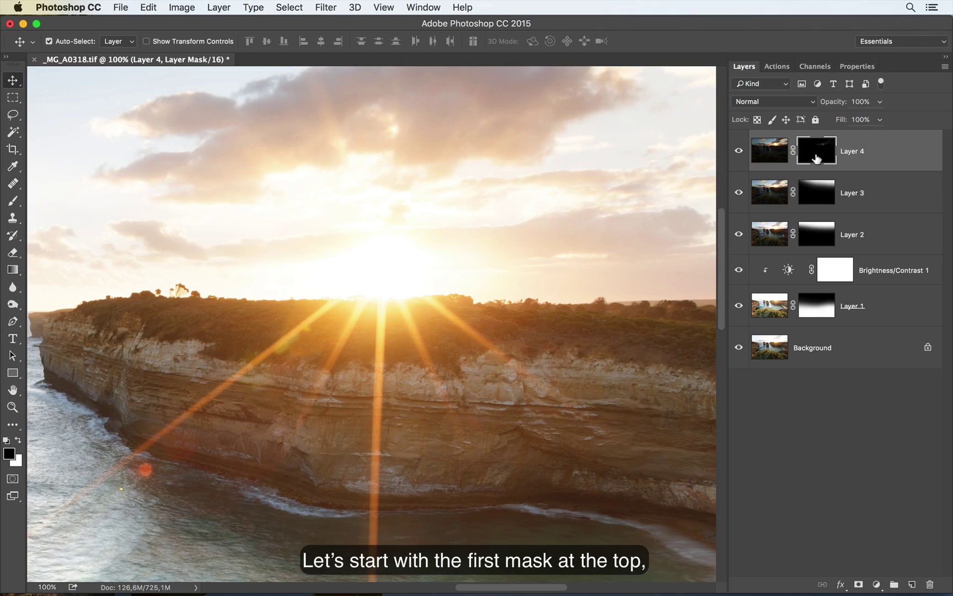
key(b)
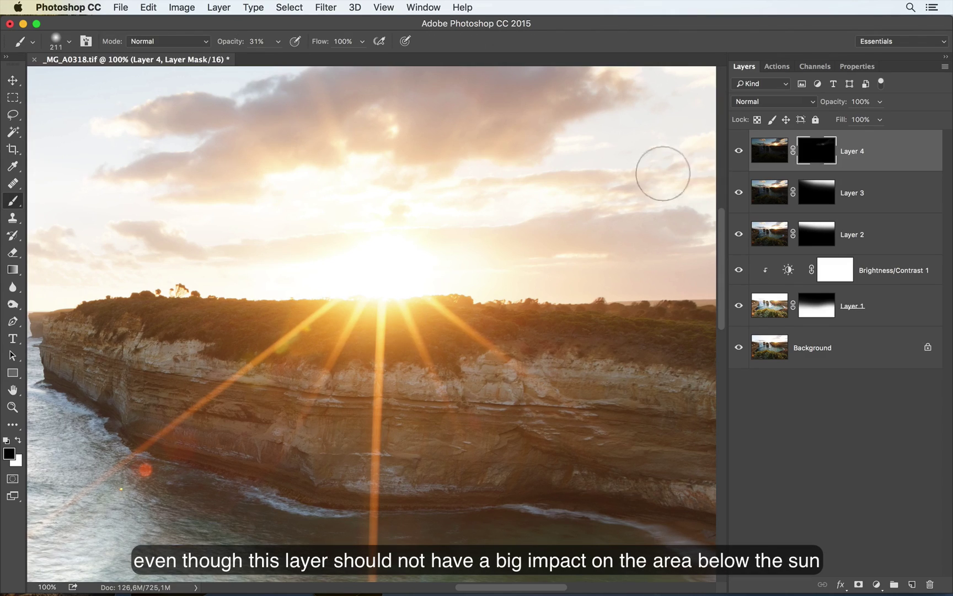
mouse_move(395, 329)
mouse_down()
mouse_move(425, 333)
mouse_move(406, 511)
mouse_move(440, 531)
mouse_up()
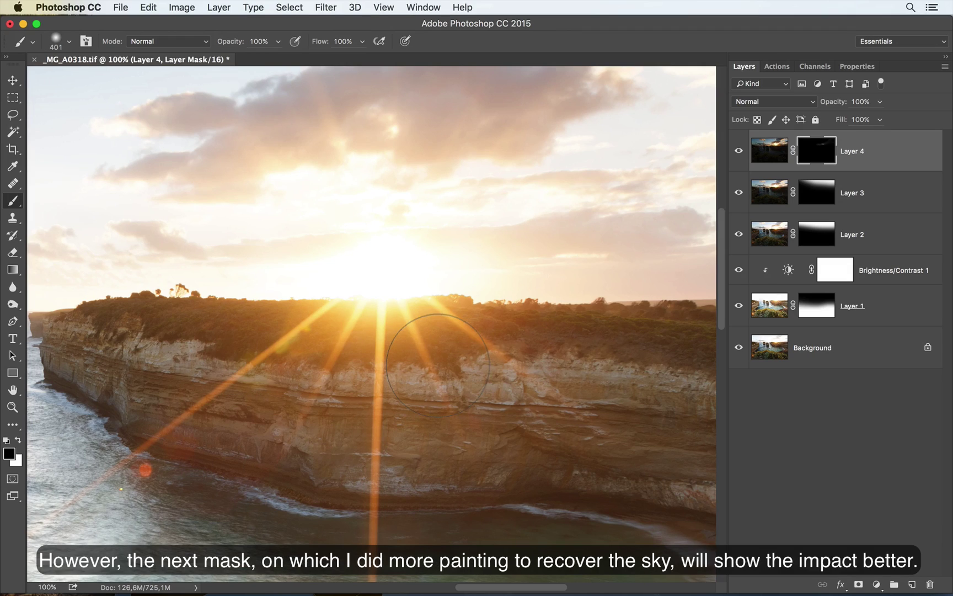
Paint black below the sun on Layer 3's mask with the 401 px brush at 100% opacity, undoing and redoing the stroke to compare.
click(808, 197)
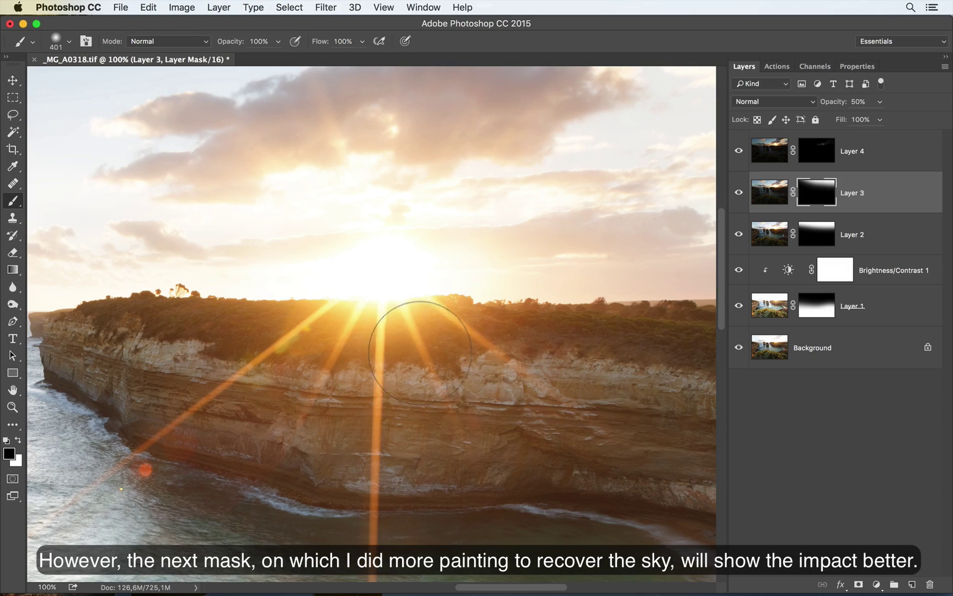
key(super+z)
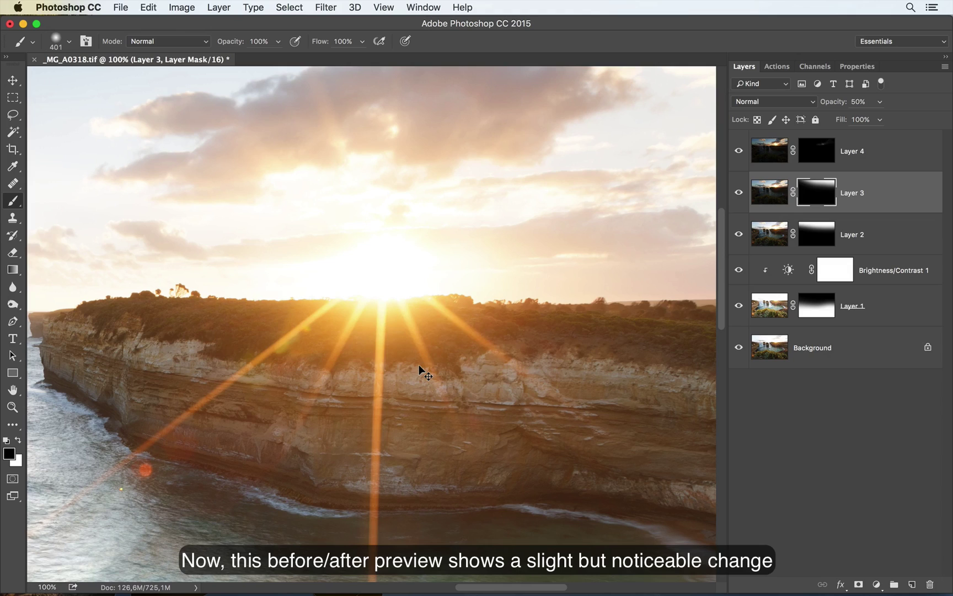
key(super+z)
key(super+z)
key(super+z)
key(super+z)
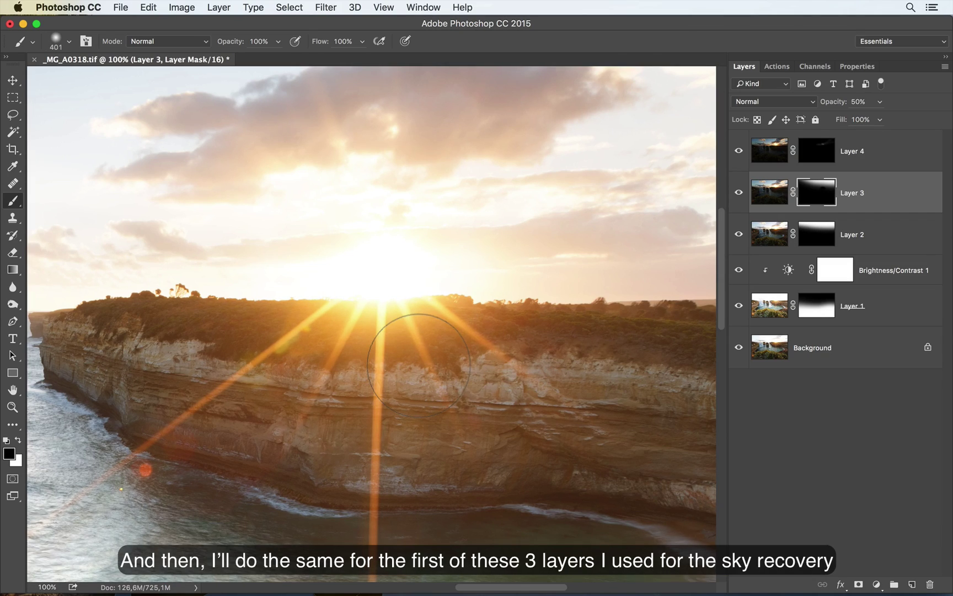
Paint black over the cliff below the sun on Layer 2's mask, adjusting the brush to 510 px and 59% opacity.
click(816, 234)
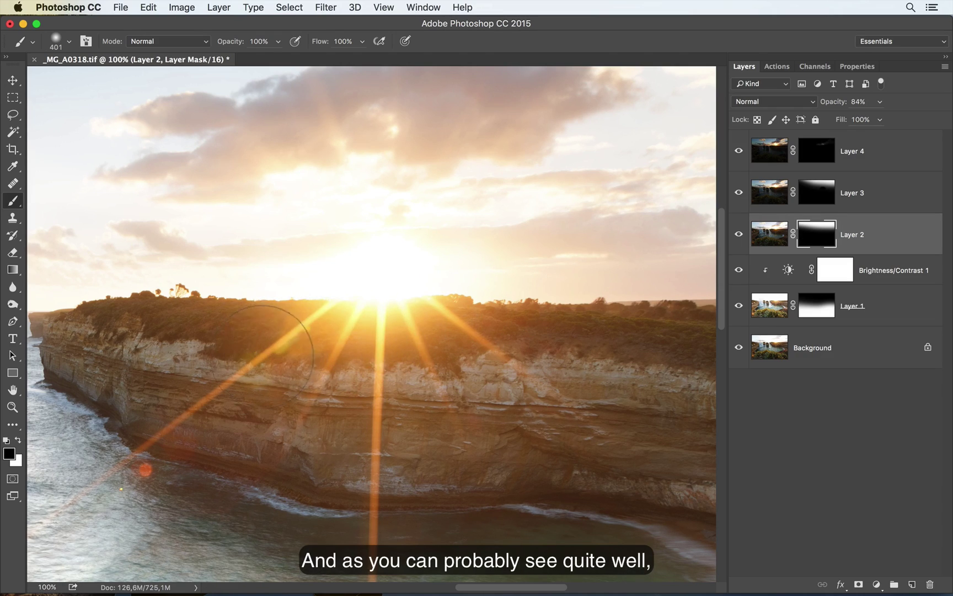
drag(492, 364, 495, 367)
mouse_move(417, 398)
mouse_down()
mouse_move(450, 398)
mouse_move(454, 291)
mouse_up()
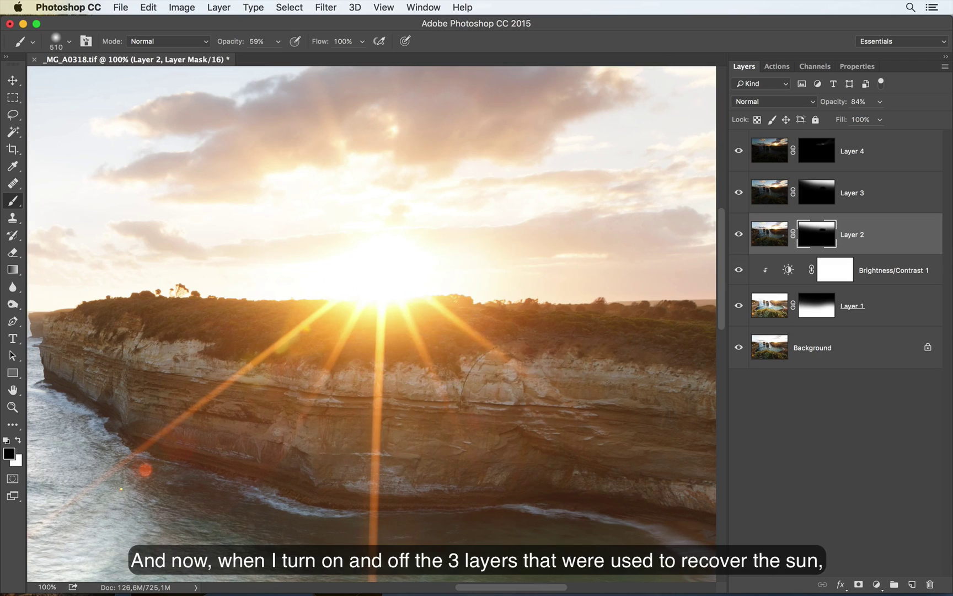
Compare the sun's brightness with the three sky recovery layers hidden and shown.
key(v)
mouse_move(739, 157)
mouse_down()
mouse_move(740, 237)
mouse_move(740, 160)
mouse_up()
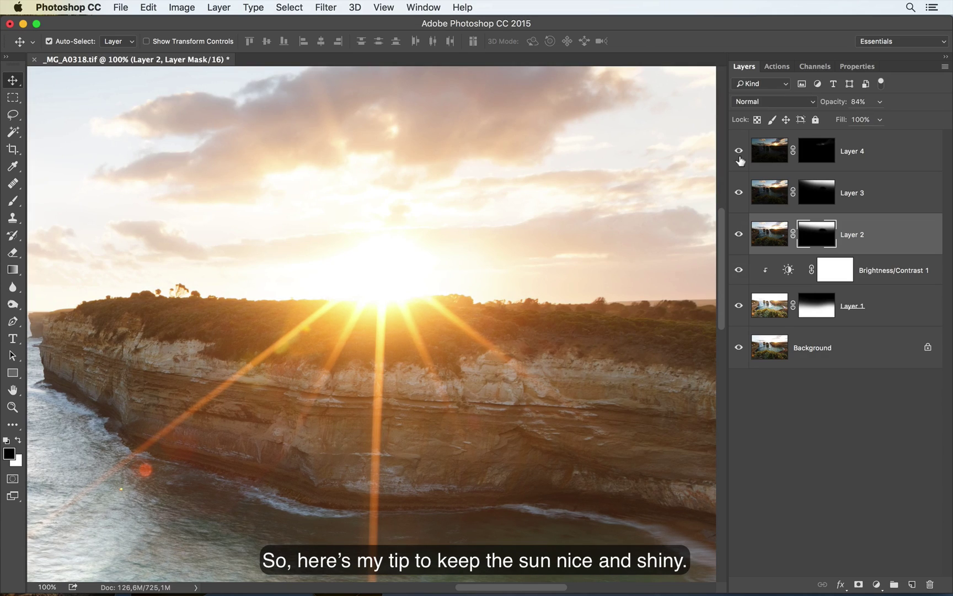
Compare the finished blend with the original Background exposure over the whole image.
key(super+minus)
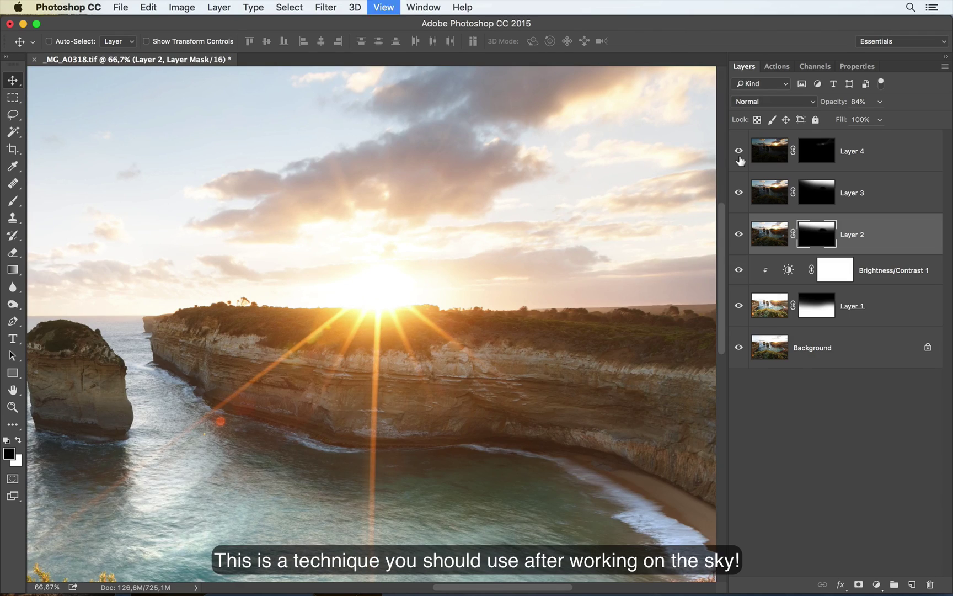
key(super+minus)
key(super+minus)
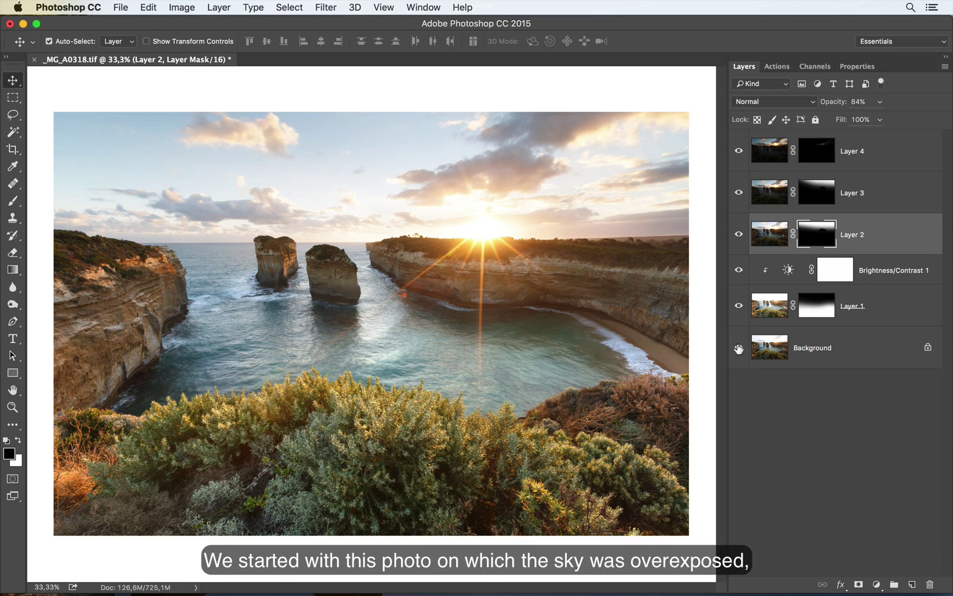
alt+click(738, 349)
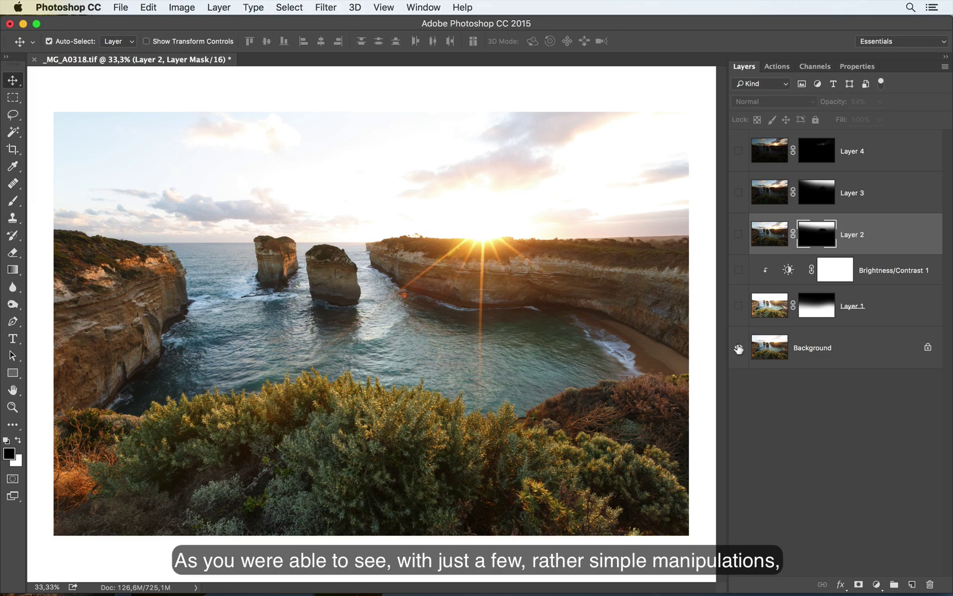
alt+click(739, 349)
alt+click(739, 348)
alt+click(738, 349)
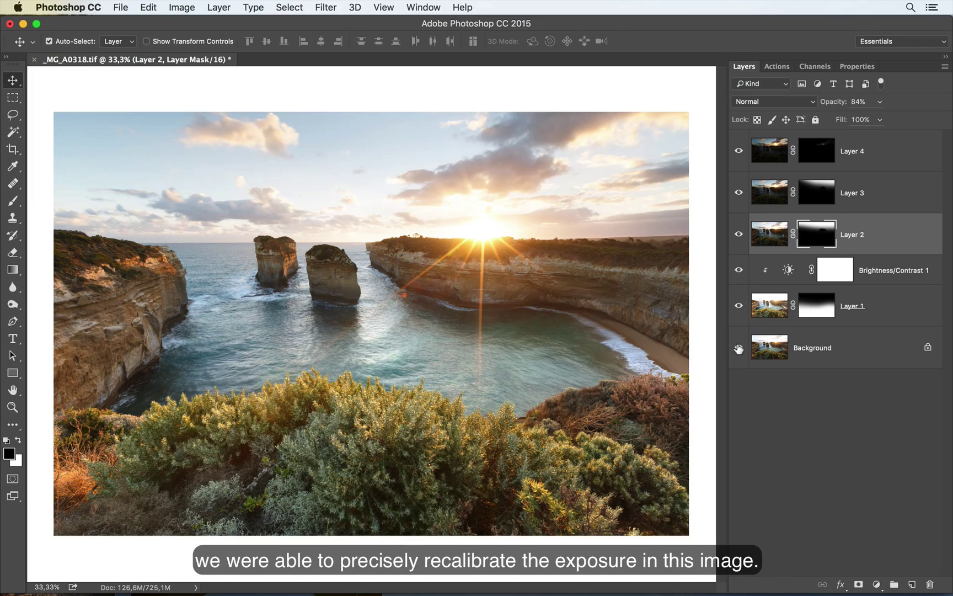
alt+click(739, 349)
alt+click(738, 348)
alt+click(738, 349)
alt+click(738, 348)
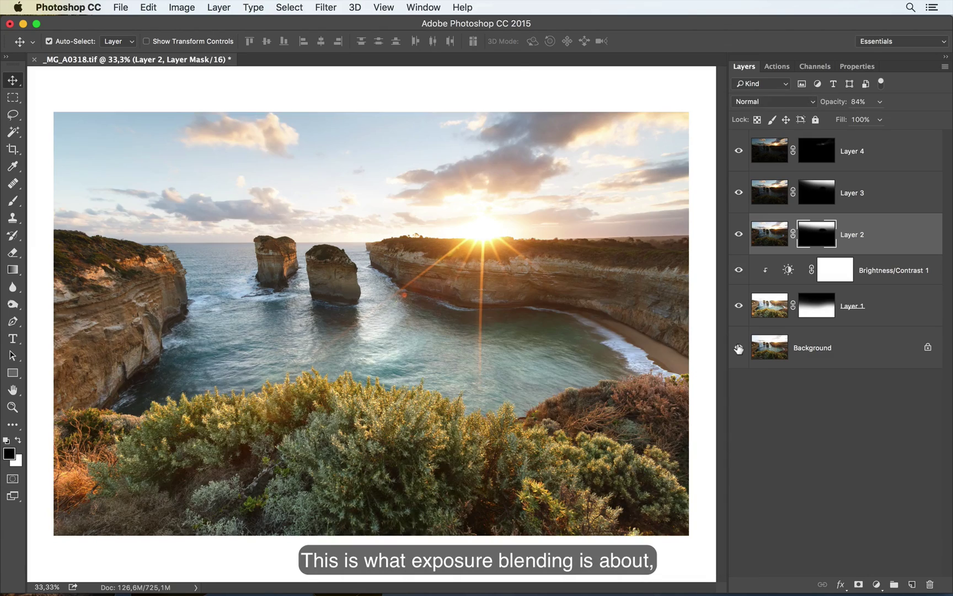
alt+click(739, 349)
alt+click(739, 349)
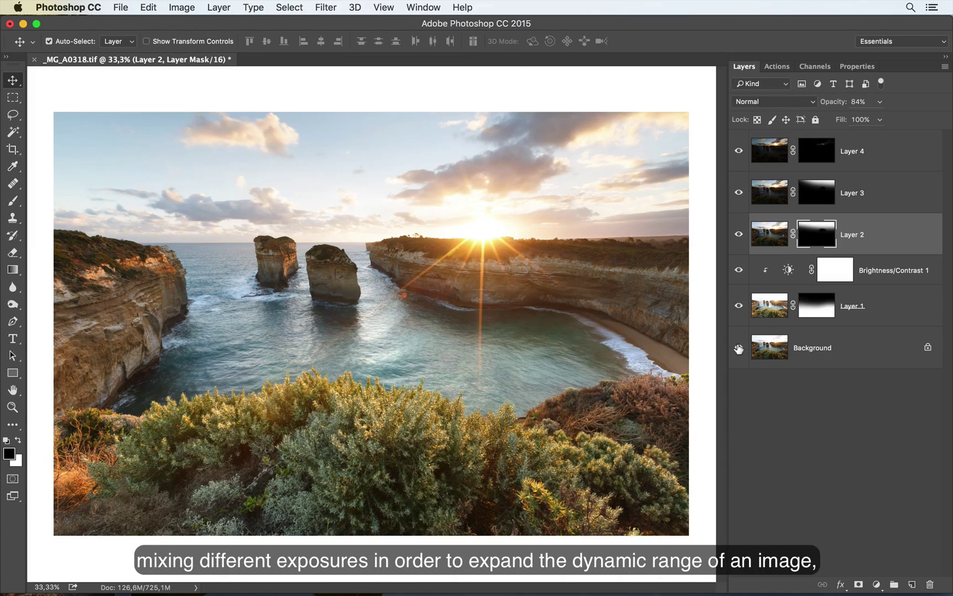
alt+click(738, 348)
alt+click(739, 349)
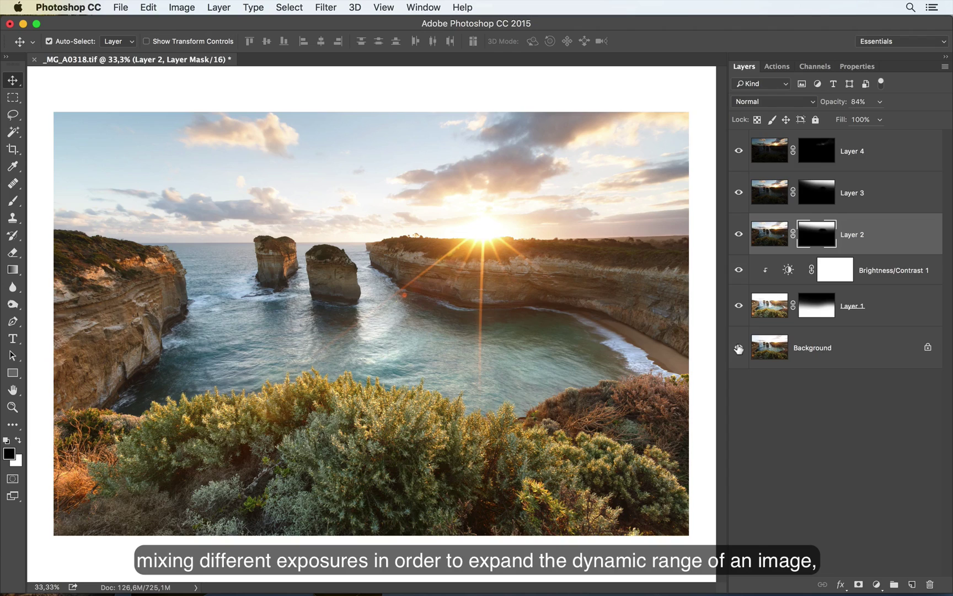